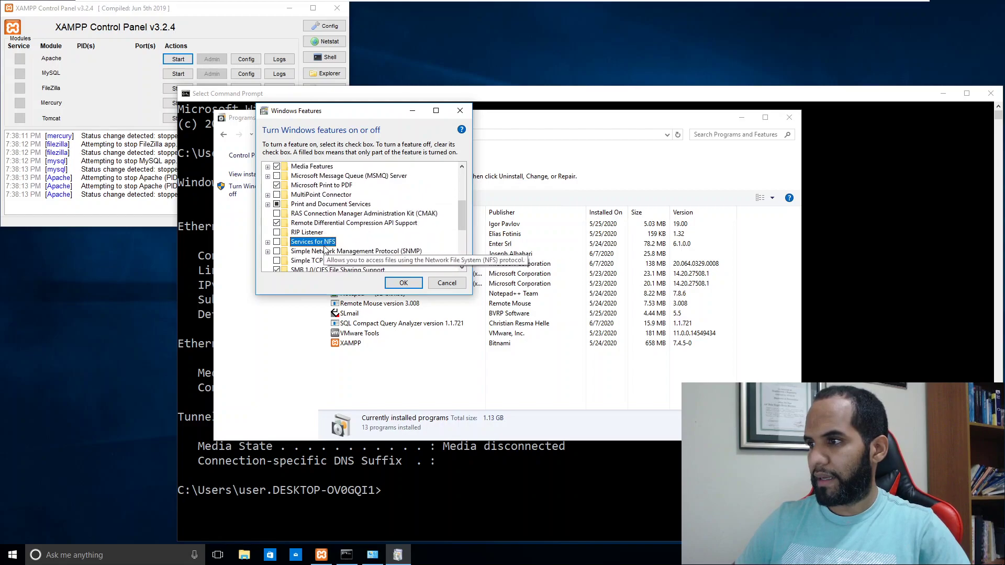
# Step: Tick Simple Network Management Protocol (SNMP) and its WMI SNMP Provider sub-feature, then confirm with OK to install
pyautogui.click(355, 236)
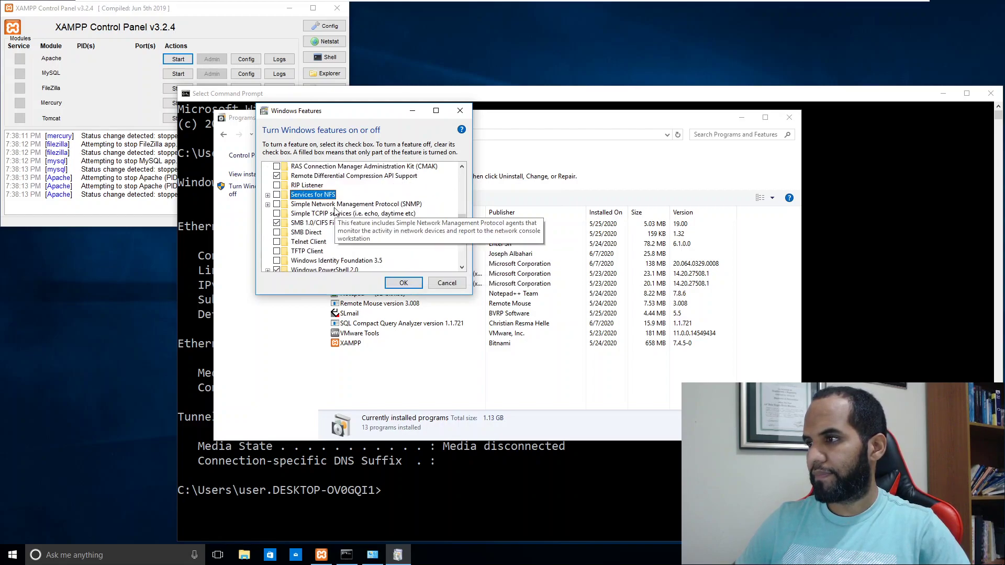
pyautogui.scroll(-1, 313, 215)
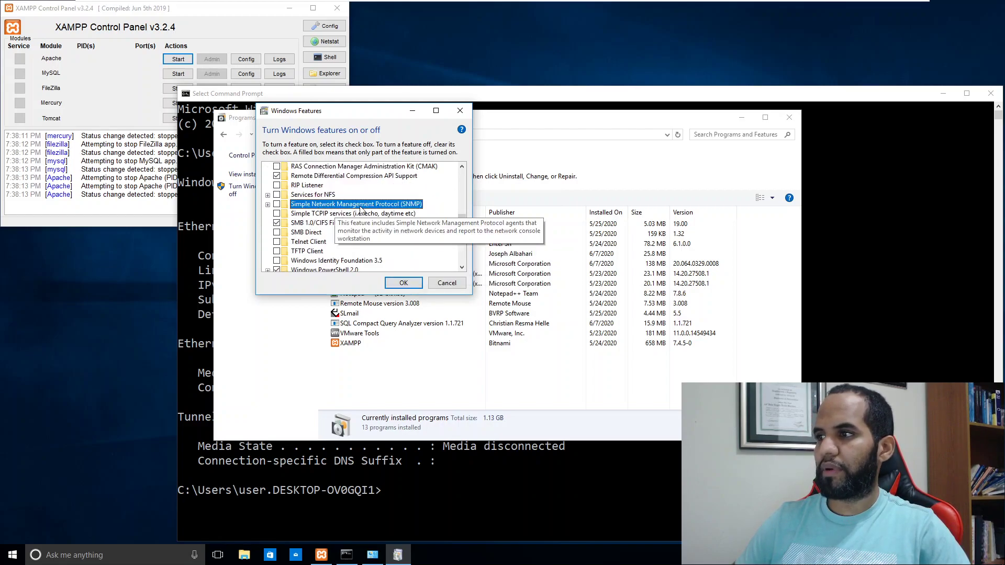
pyautogui.click(267, 205)
pyautogui.click(276, 204)
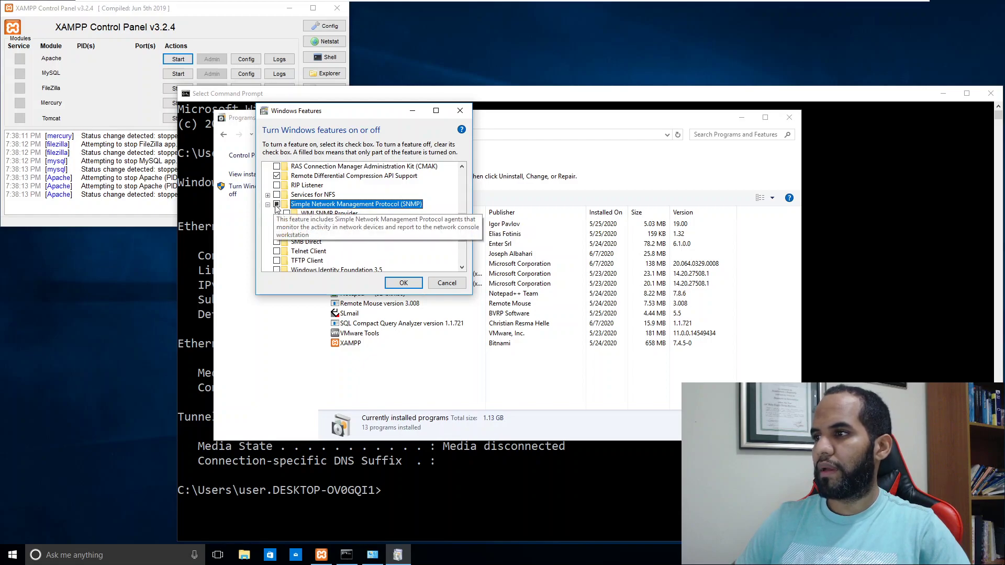
pyautogui.click(287, 214)
pyautogui.click(402, 283)
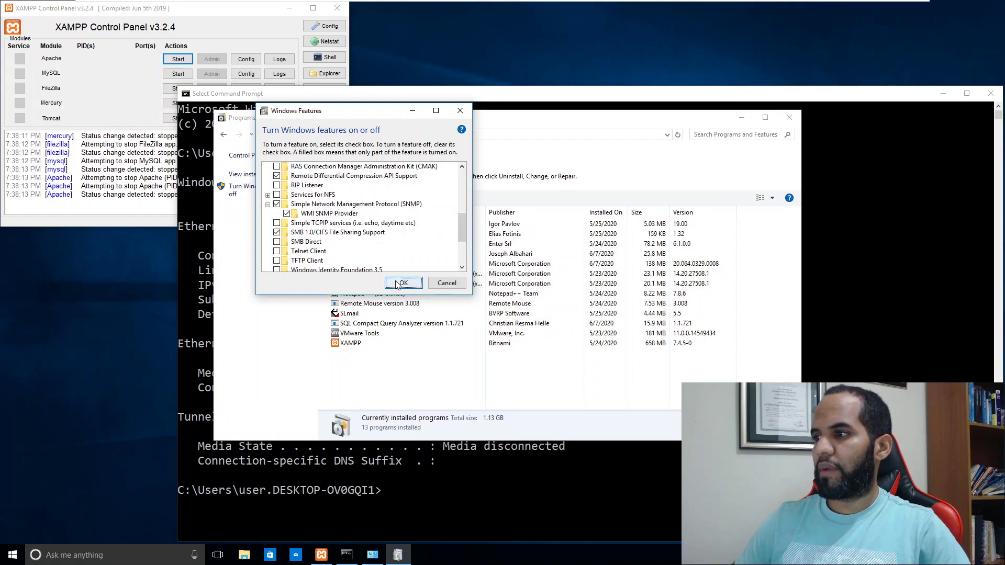
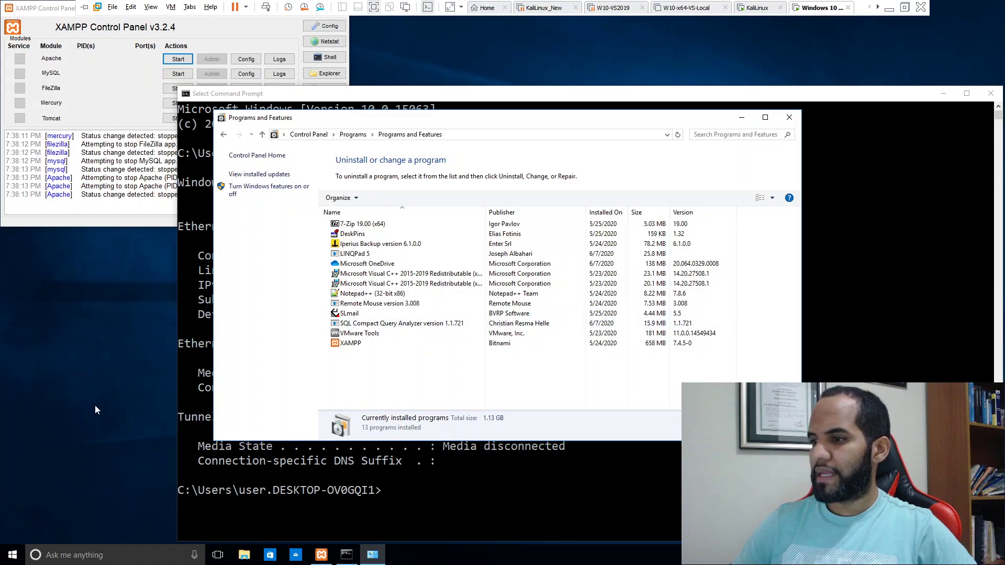
# Step: Launch the Services console as administrator from a Start search for 'serv', entering the admin password
pyautogui.click(12, 556)
pyautogui.write('serv')
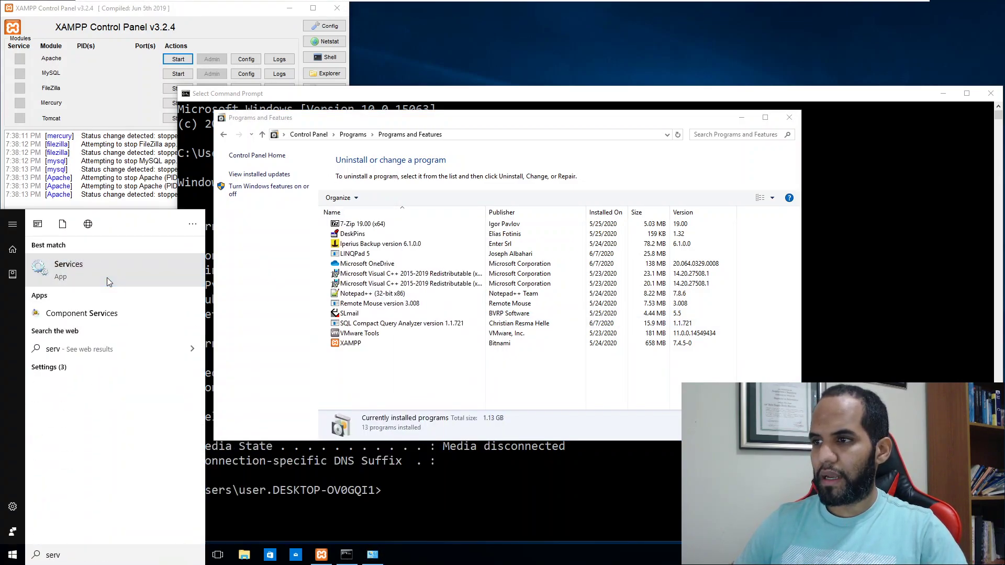
pyautogui.rightClick(107, 277)
pyautogui.click(130, 289)
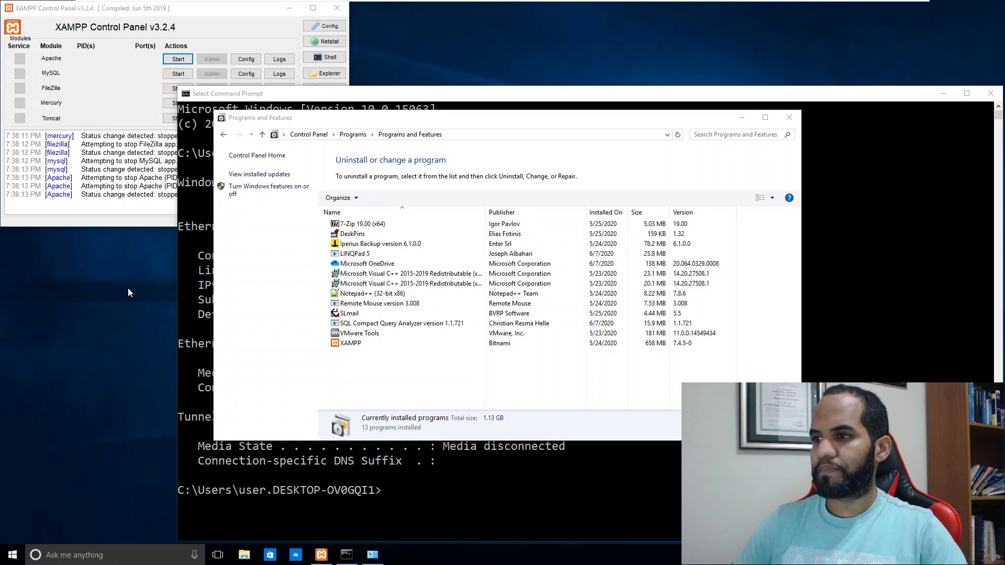
pyautogui.write('••••••••')
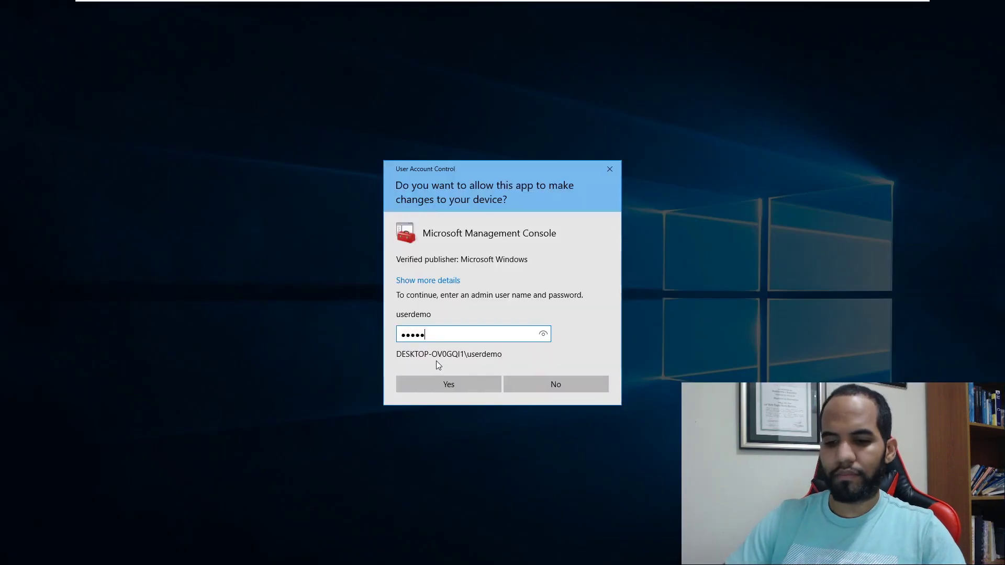
pyautogui.press('Return')
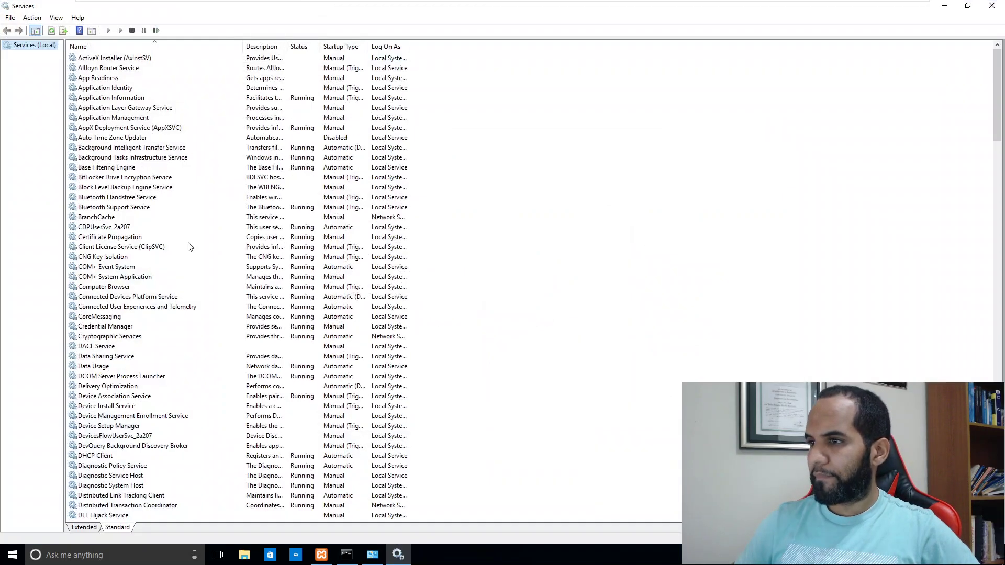
pyautogui.click(189, 246)
pyautogui.press('s')
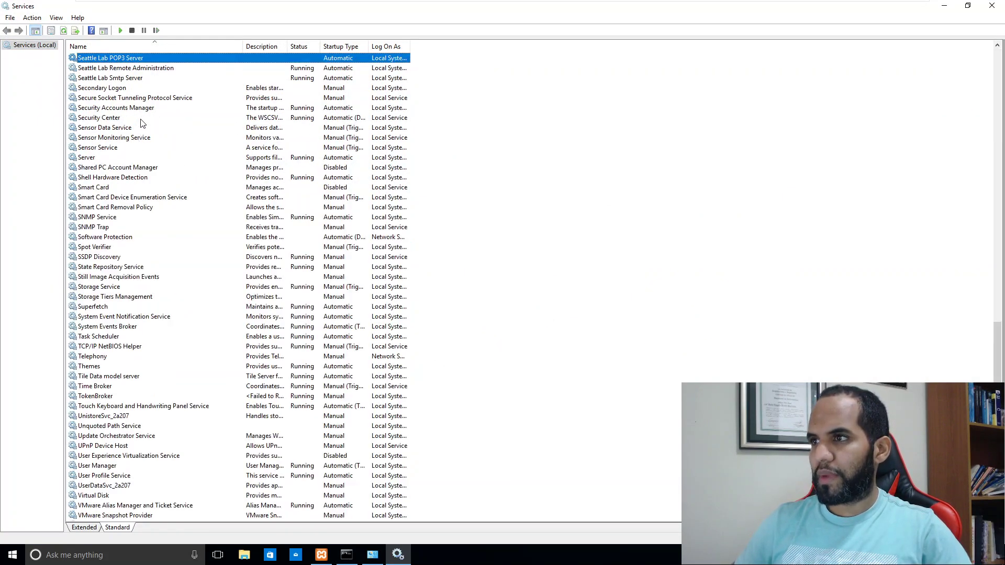
# Step: Open SNMP Service properties, check the Traps, Agent and Security tabs, and start adding a community
pyautogui.click(109, 217)
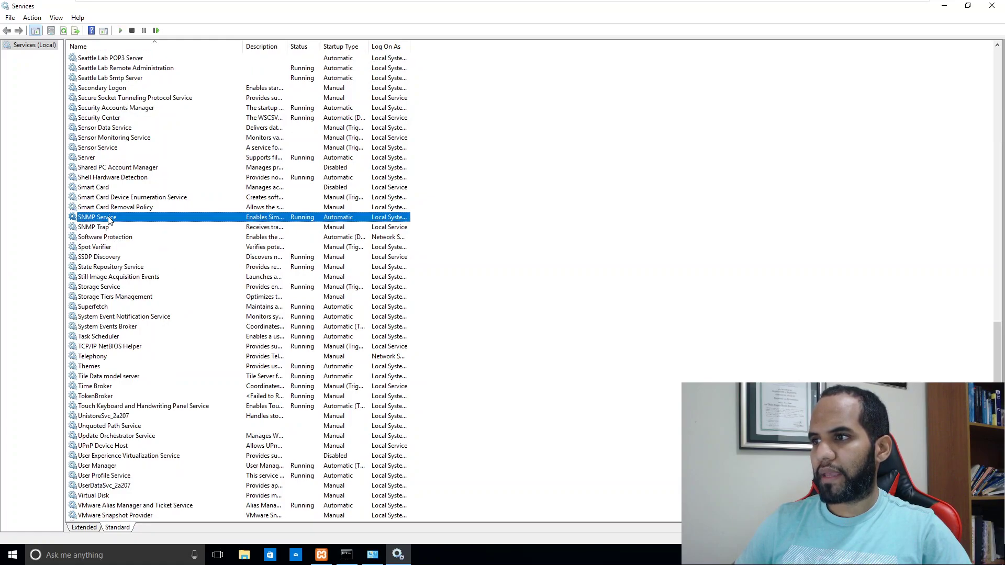
pyautogui.rightClick(108, 217)
pyautogui.click(153, 314)
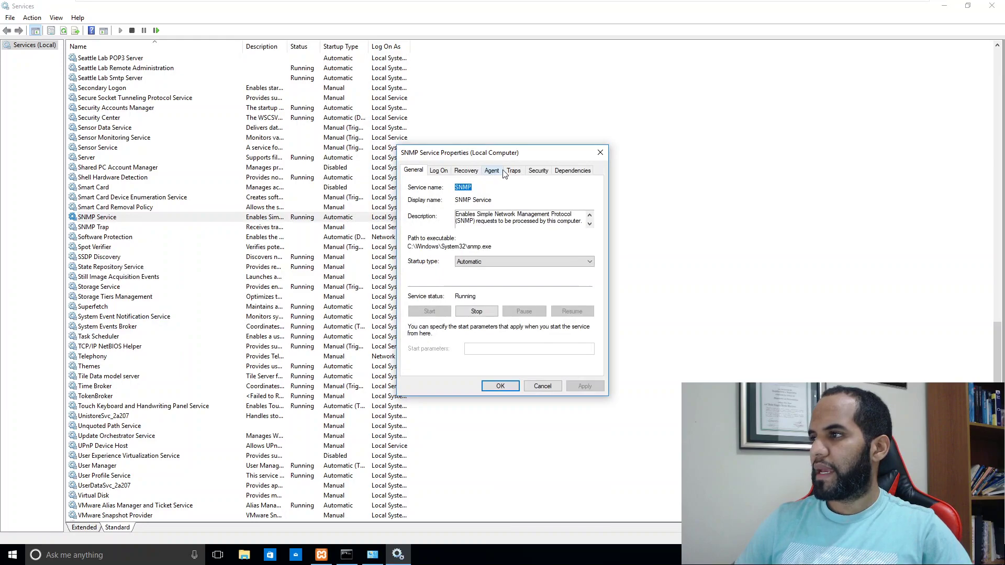
pyautogui.click(513, 171)
pyautogui.click(493, 172)
pyautogui.click(537, 172)
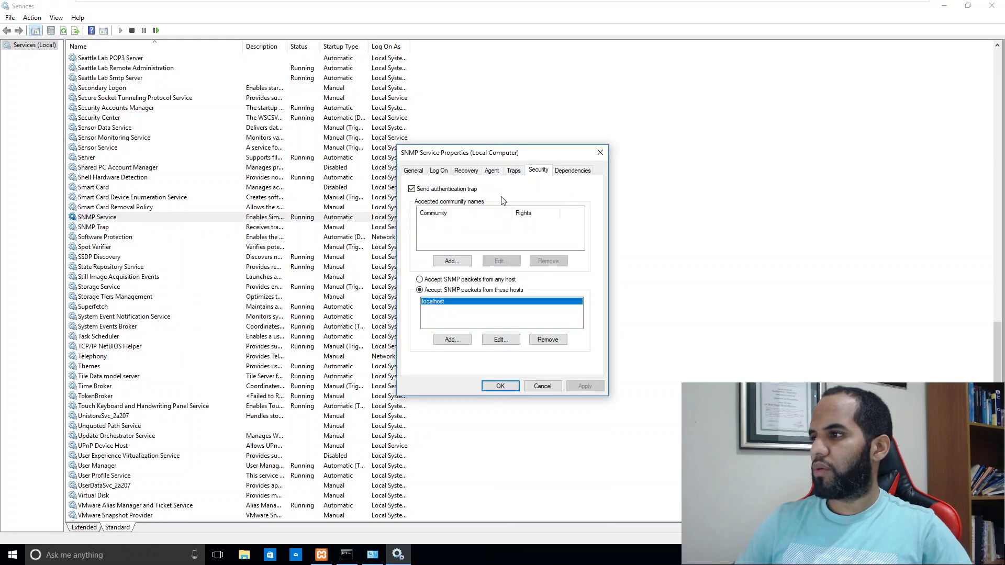
pyautogui.click(453, 262)
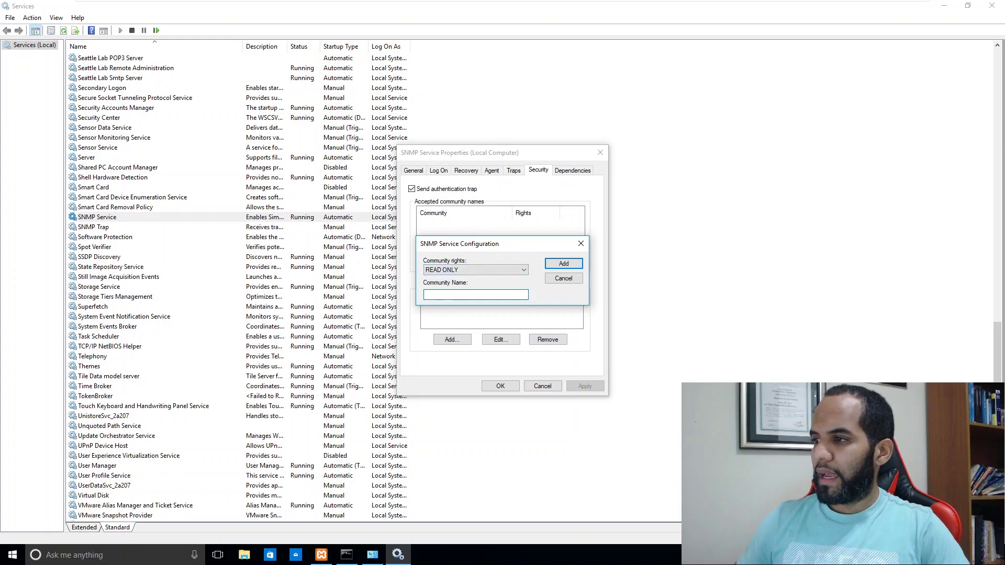
# Step: Enter 'public' as a READ ONLY community name and add it to the accepted list
pyautogui.write('public')
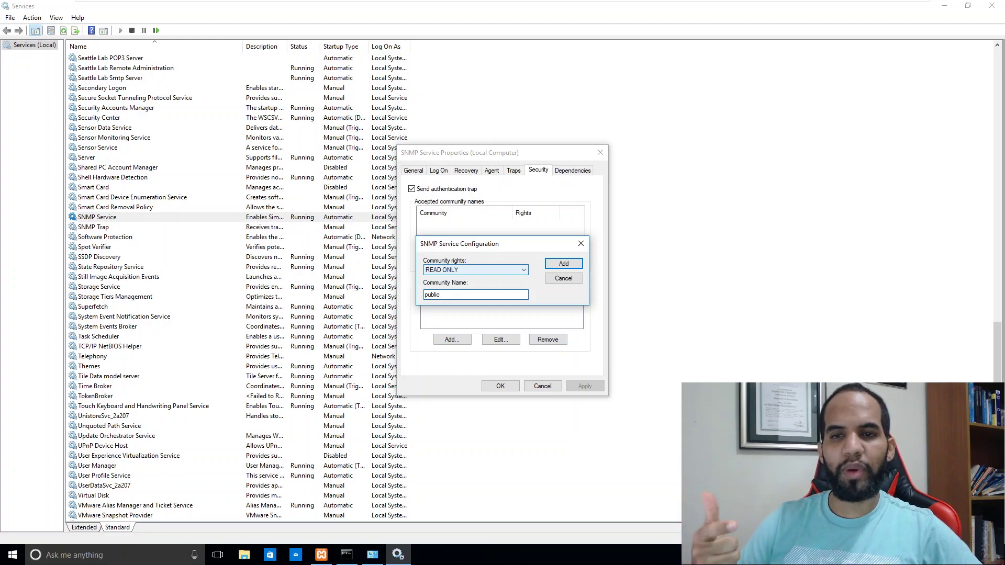
pyautogui.click(567, 263)
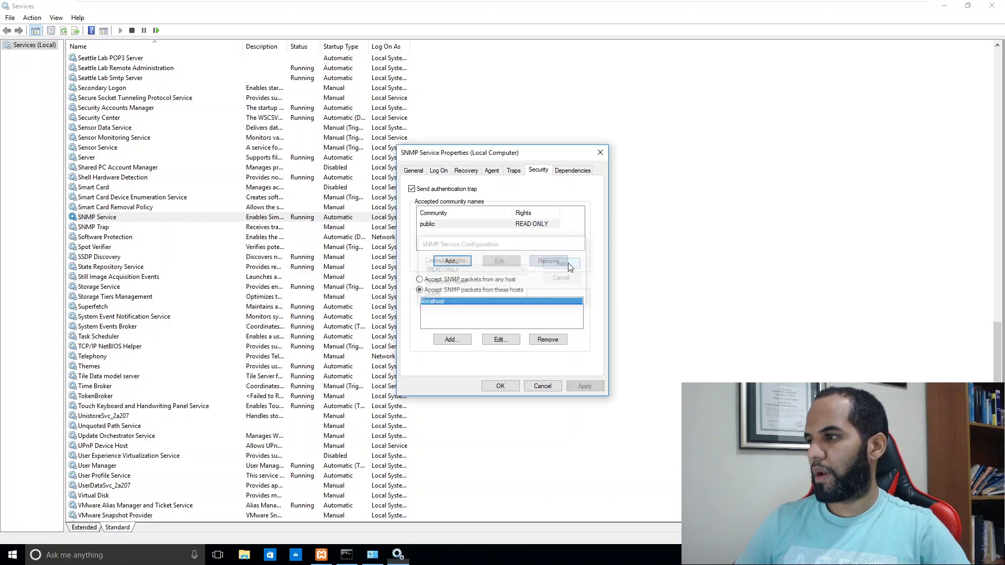
# Step: Set the SNMP Service to accept SNMP packets from any host and apply the change
pyautogui.click(462, 225)
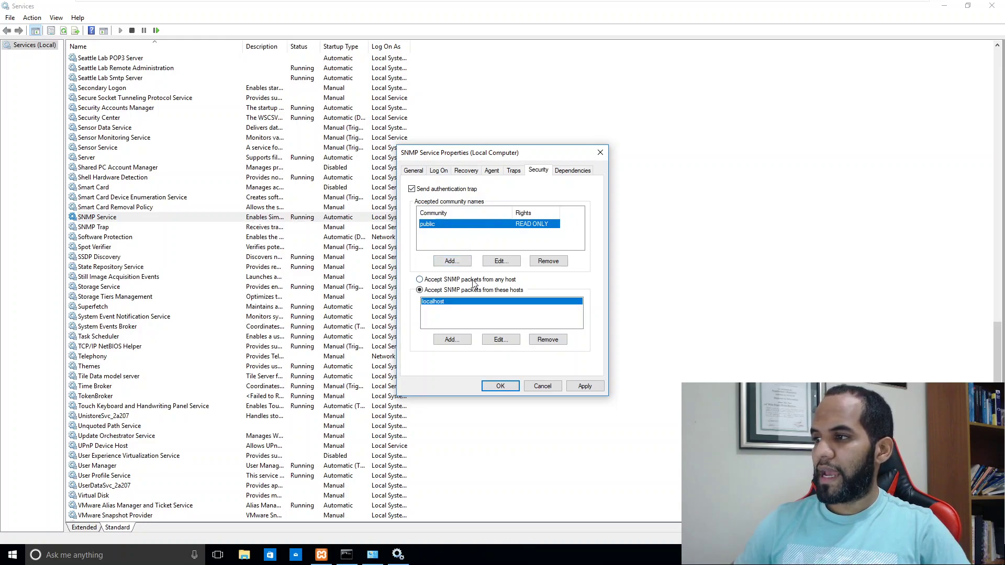
pyautogui.click(438, 280)
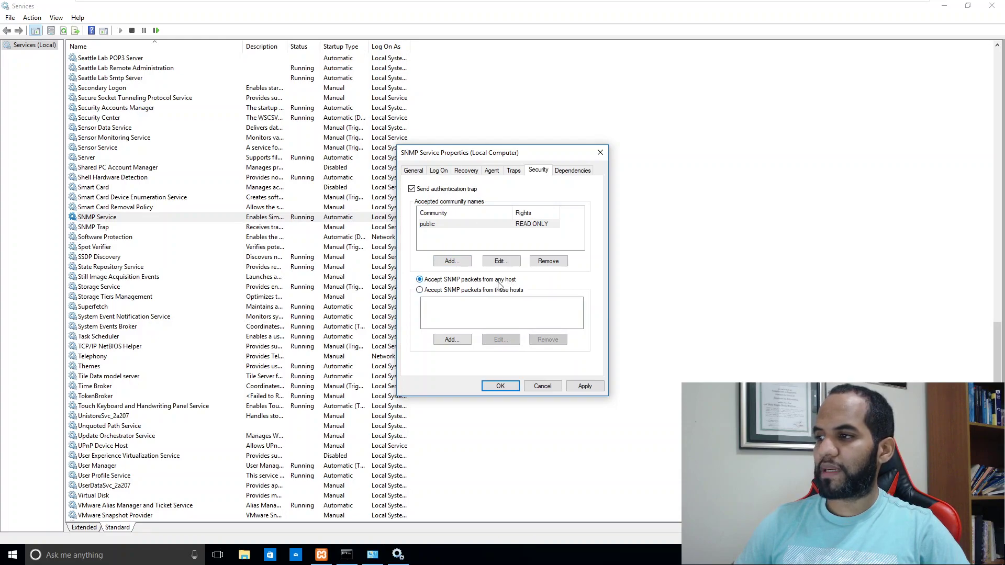
pyautogui.click(477, 291)
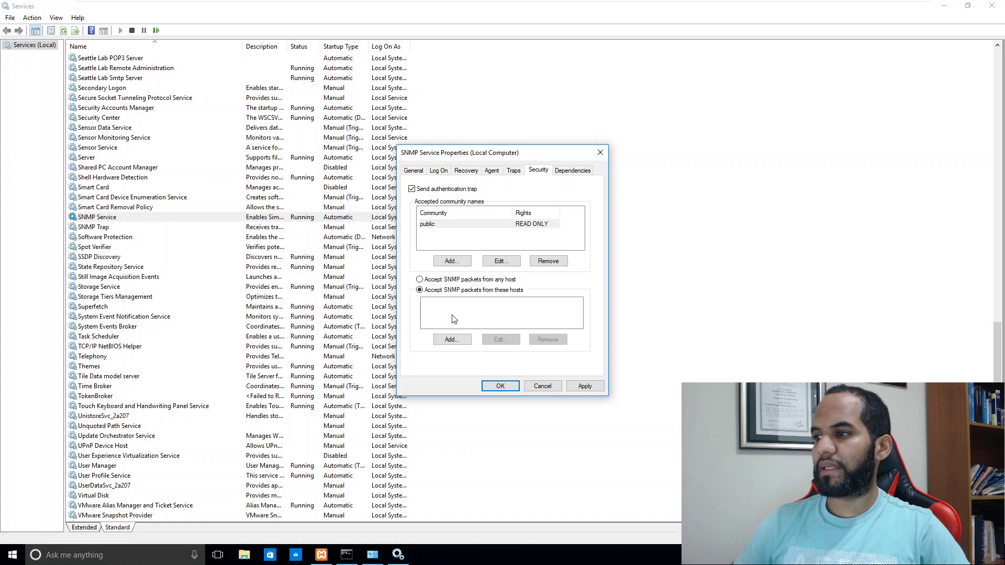
pyautogui.click(442, 281)
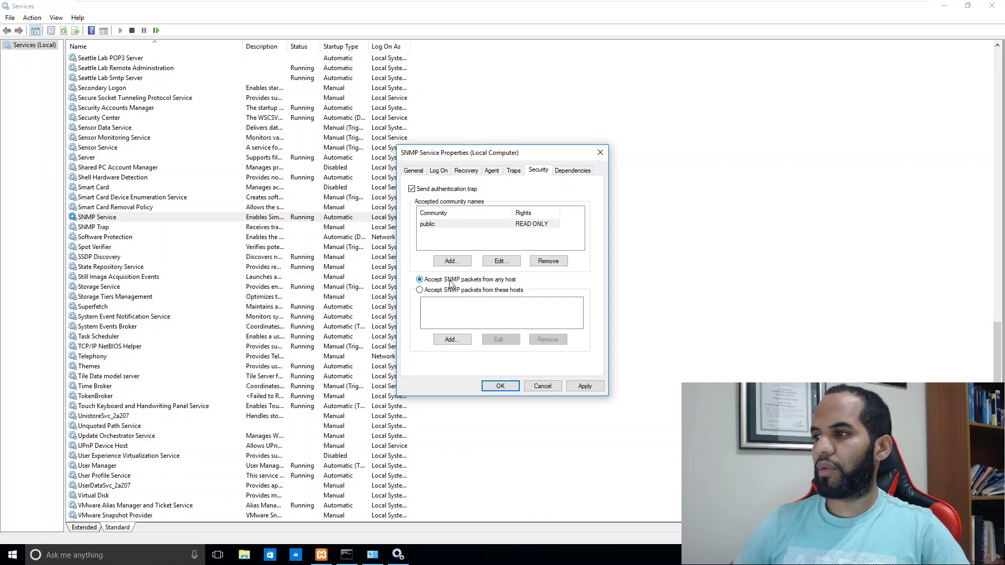
pyautogui.click(587, 389)
# Step: Review the remaining SNMP Service property tabs and save the properties with OK
pyautogui.click(460, 225)
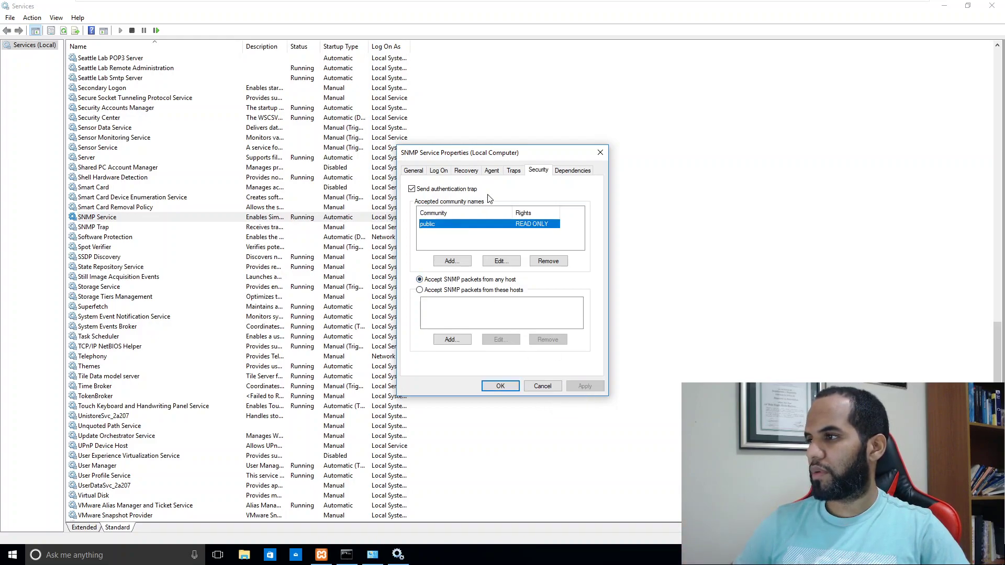
pyautogui.click(513, 172)
pyautogui.click(492, 171)
pyautogui.click(466, 171)
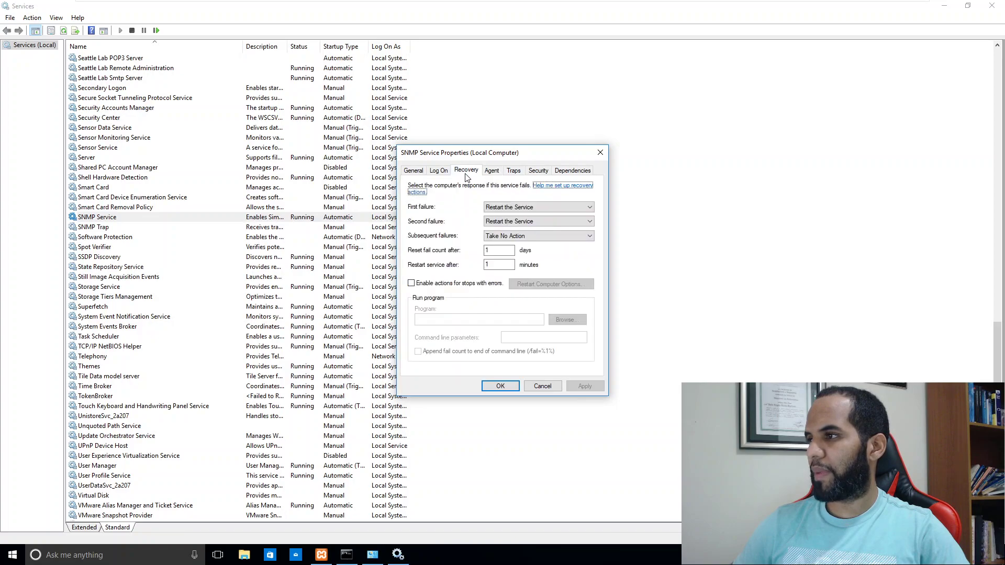
pyautogui.click(439, 172)
pyautogui.click(414, 172)
pyautogui.click(499, 386)
# Step: Restart the SNMP Service, then switch to the Kali Linux virtual machine
pyautogui.rightClick(249, 218)
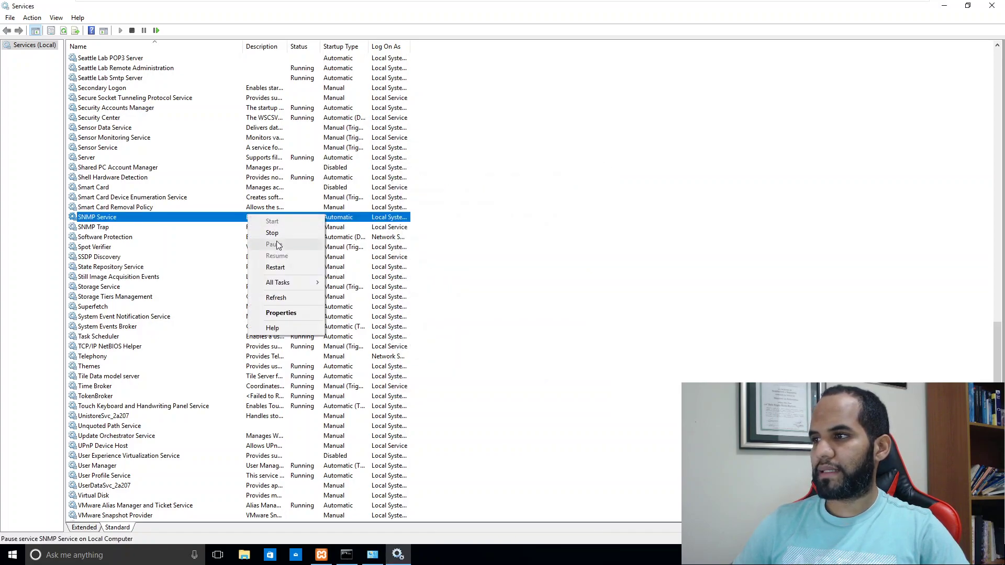
pyautogui.click(287, 263)
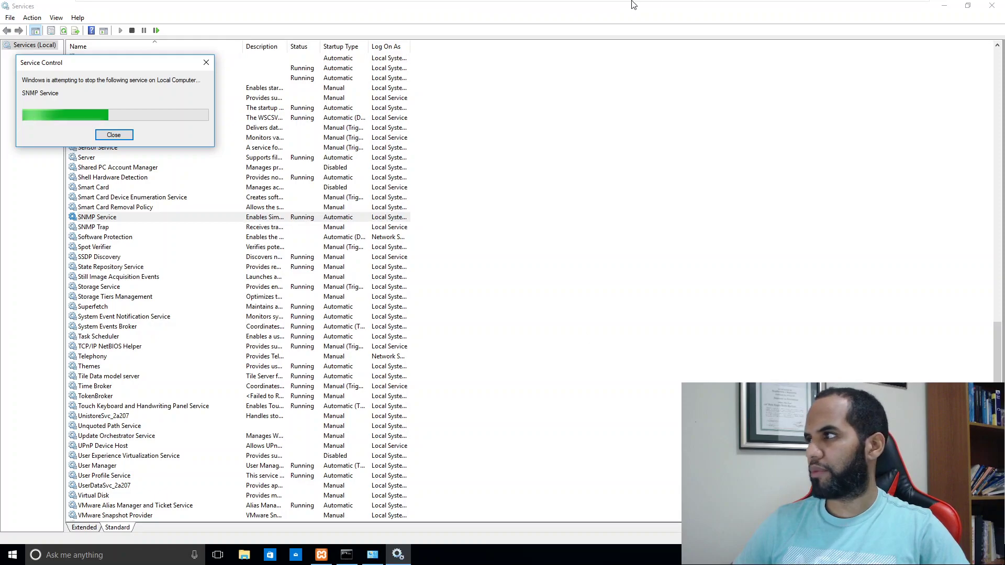
pyautogui.moveTo(712, 7)
pyautogui.click(753, 10)
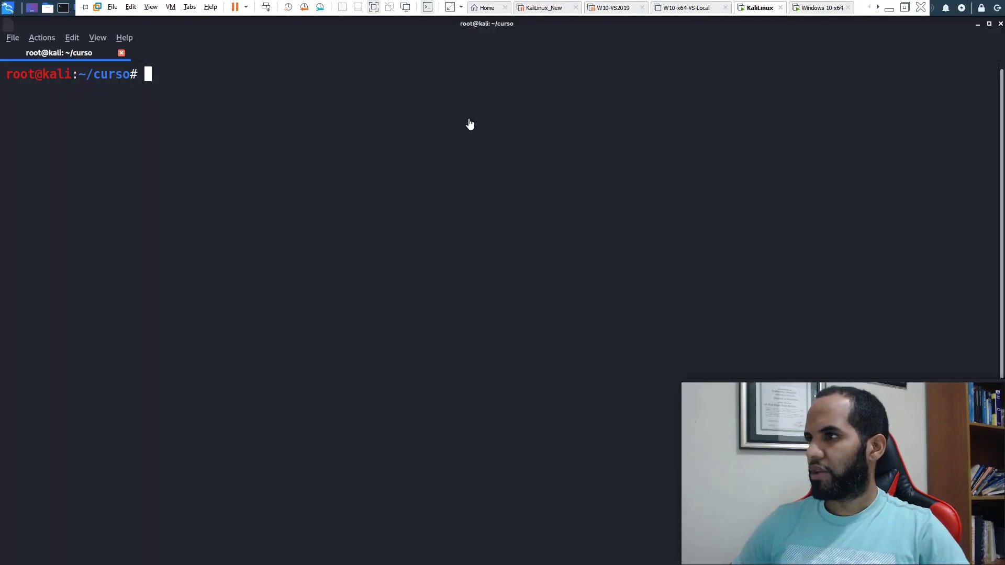
# Step: Run 'nmap -sU -p 161 192.168.26.133' to scan the Windows host's SNMP port
pyautogui.write('nmap ')
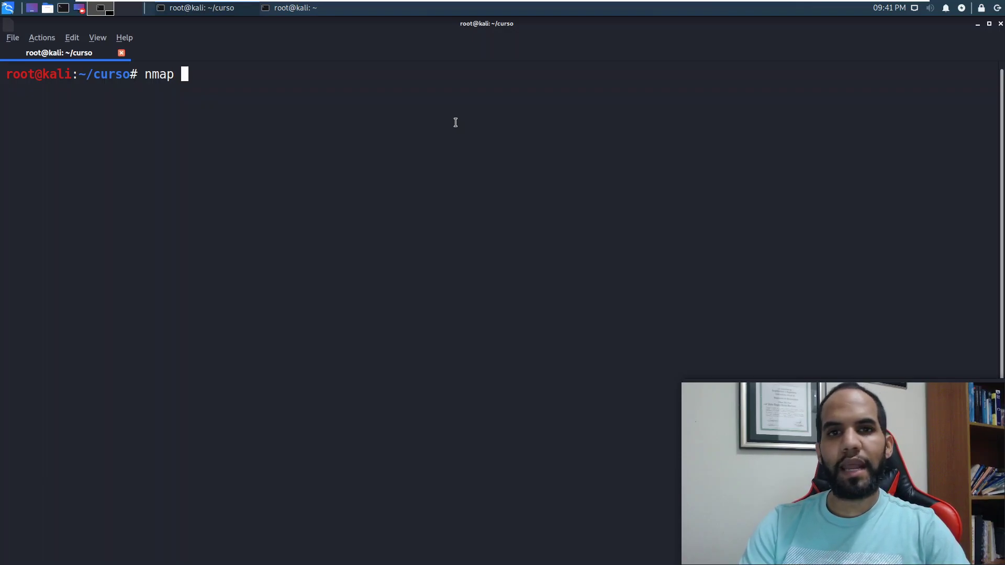
pyautogui.write('-sU ')
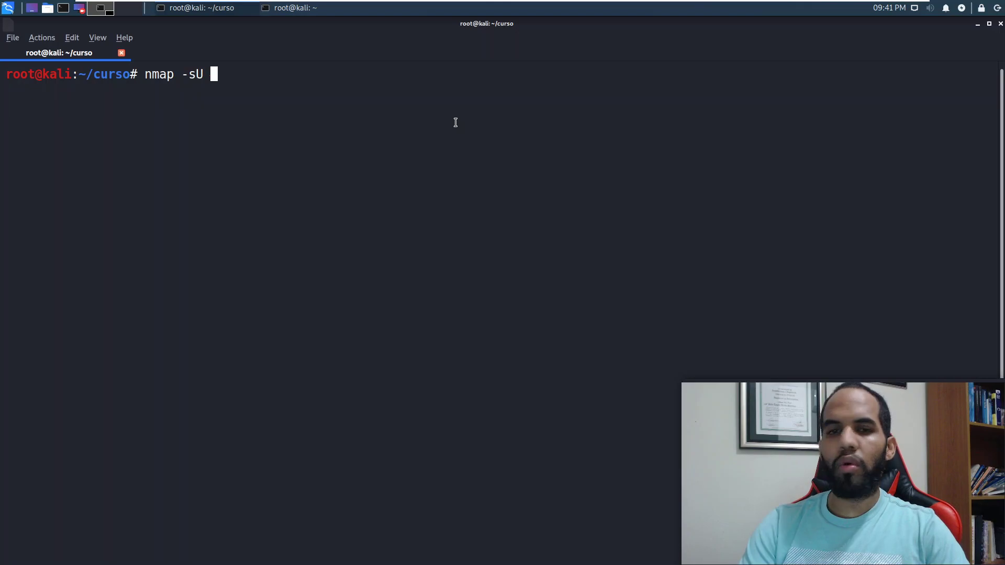
pyautogui.write('-p')
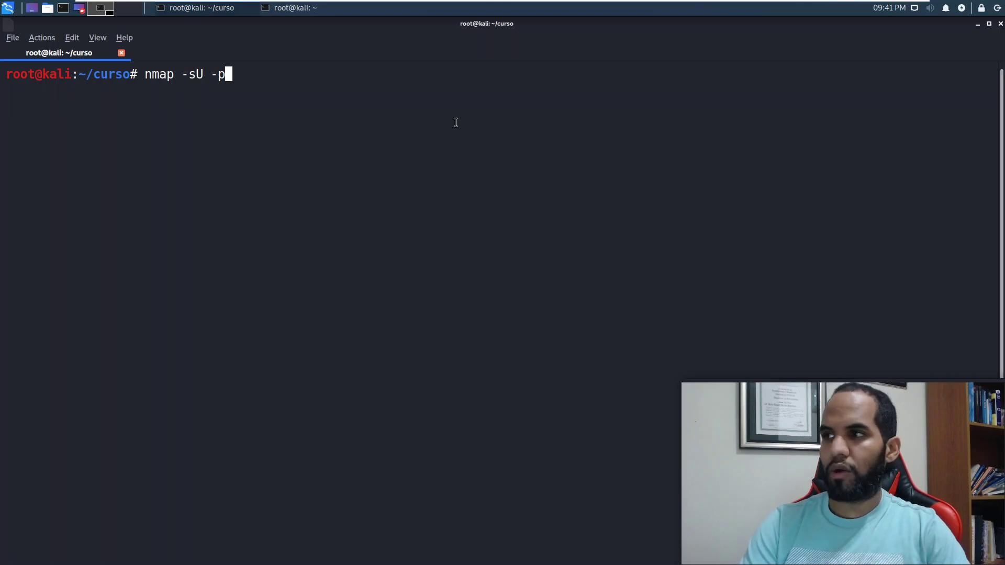
pyautogui.write(' 161')
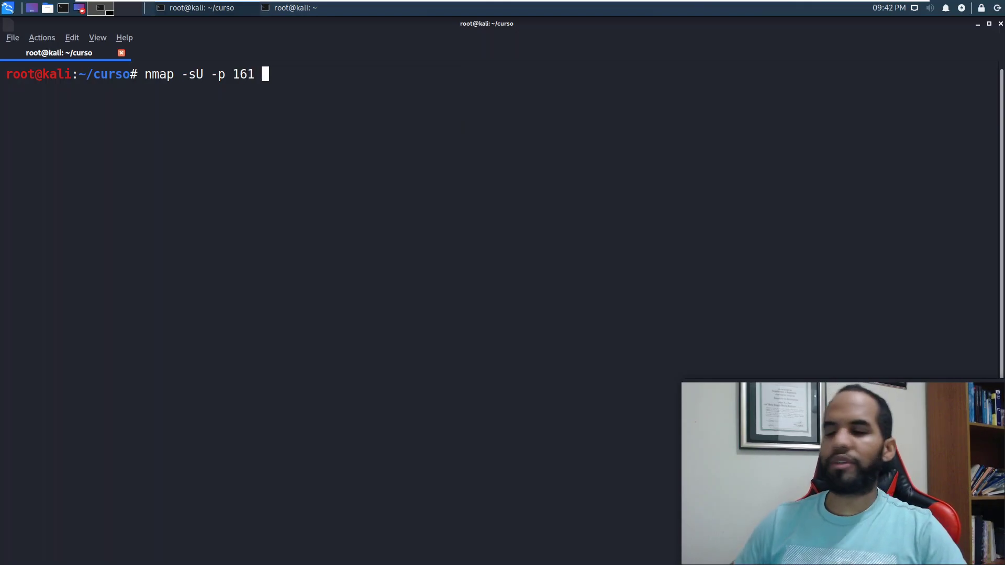
pyautogui.doubleClick(245, 74)
pyautogui.click(330, 122)
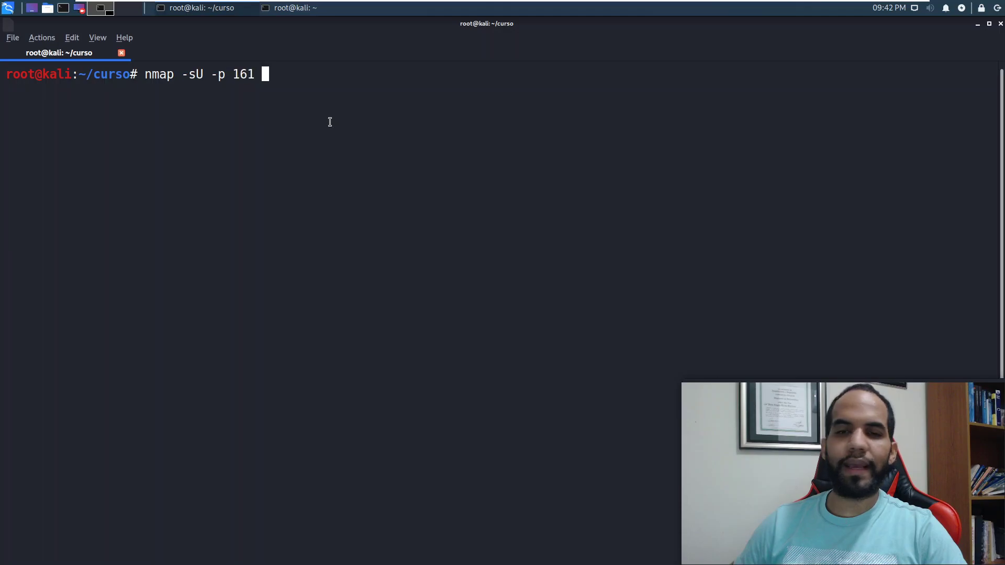
pyautogui.write('192.')
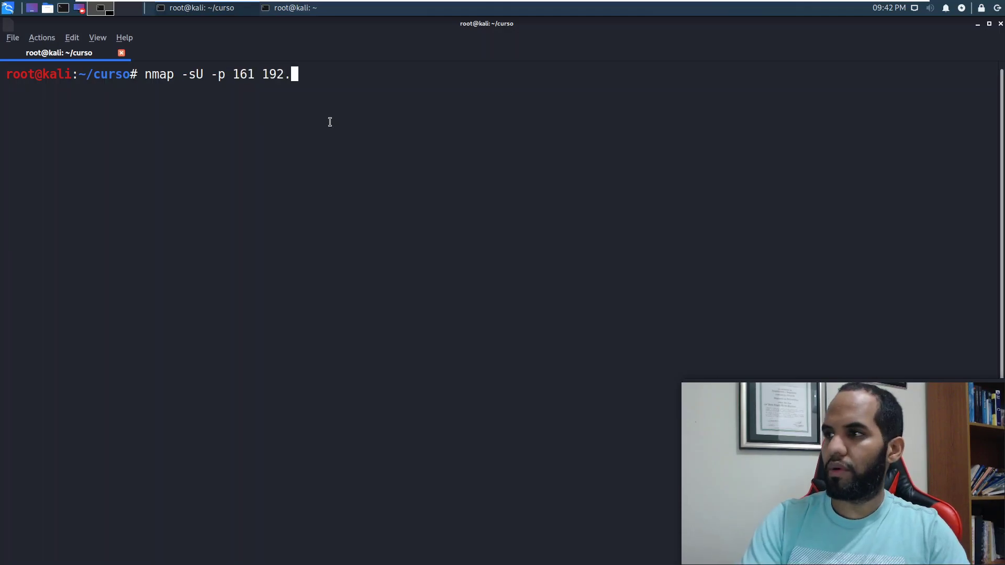
pyautogui.write('168.26.133')
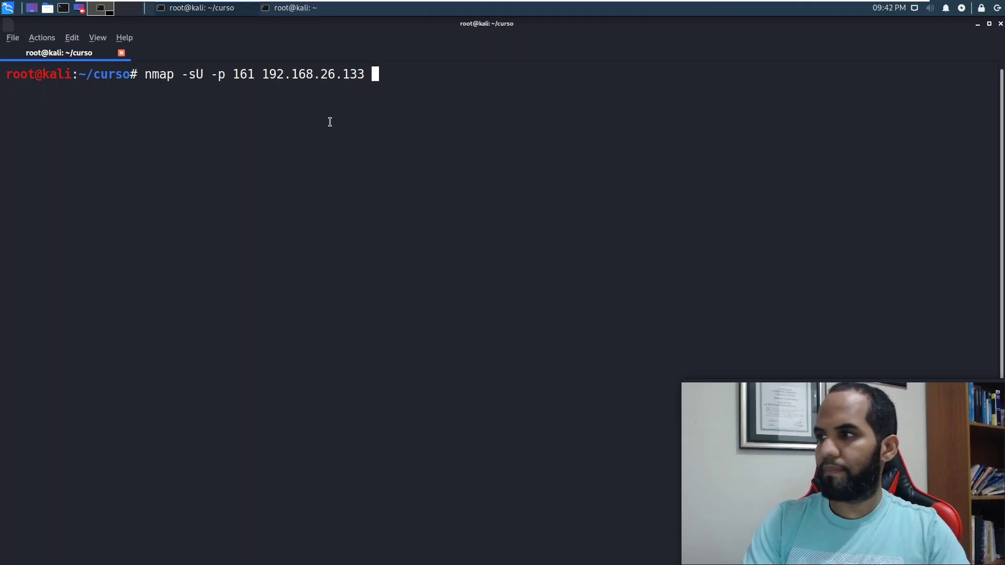
pyautogui.press('Return')
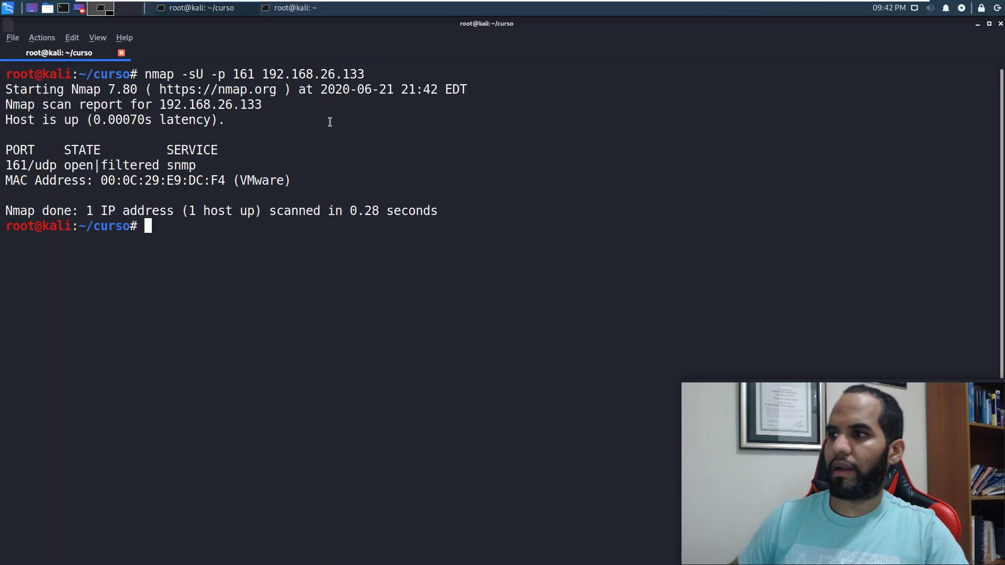
# Step: Highlight the open|filtered state of 161/udp, then switch to the Windows 10 machine
pyautogui.doubleClick(133, 163)
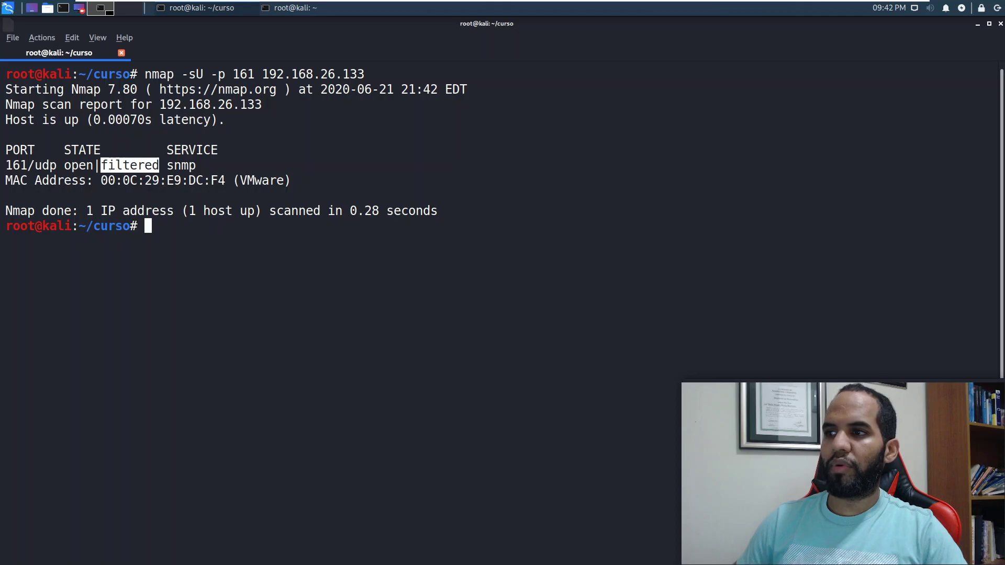
pyautogui.moveTo(94, 165); pyautogui.dragTo(161, 163)
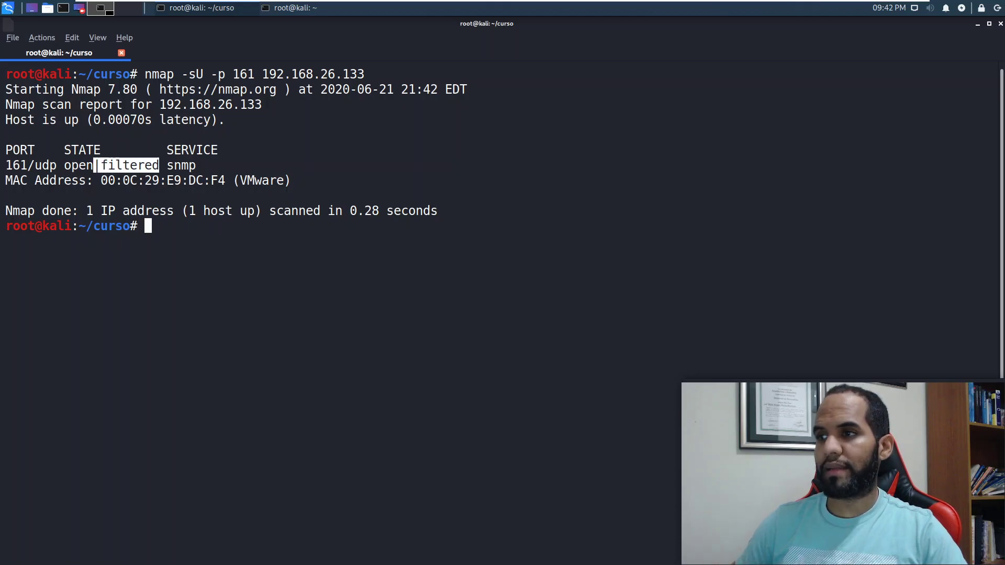
pyautogui.click(161, 165)
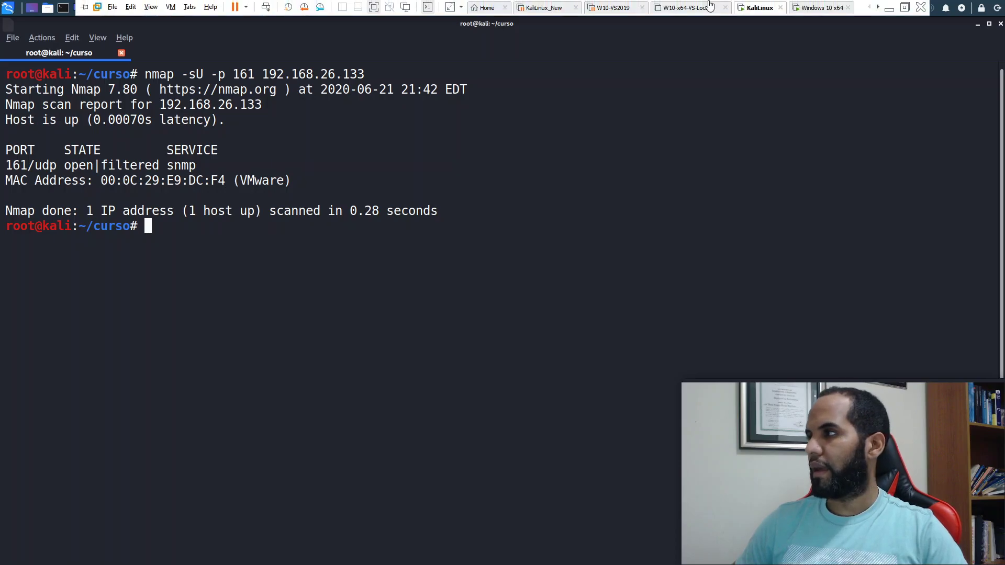
pyautogui.click(814, 7)
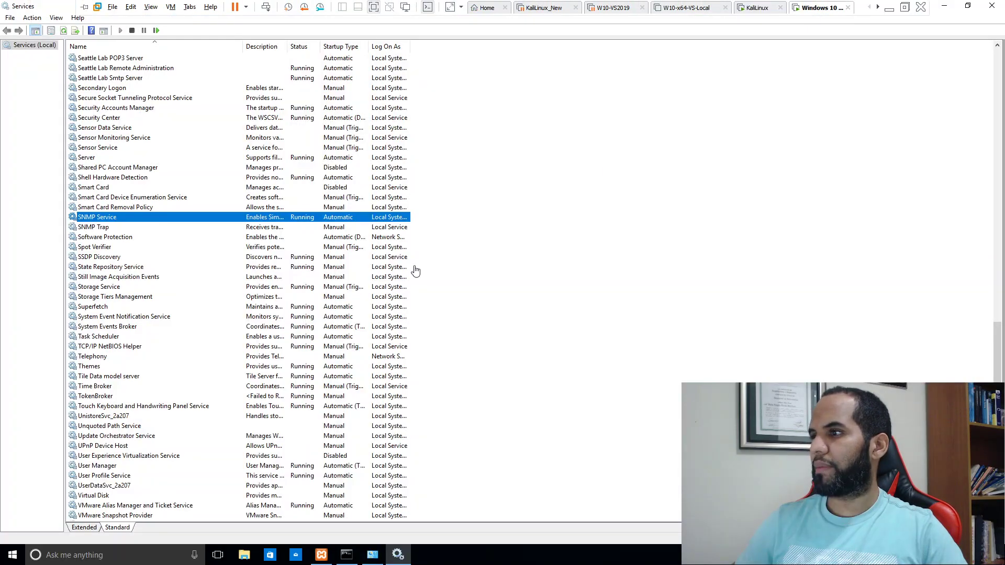
# Step: Review the SNMP Service properties, including the public read-only community, and close them
pyautogui.doubleClick(320, 218)
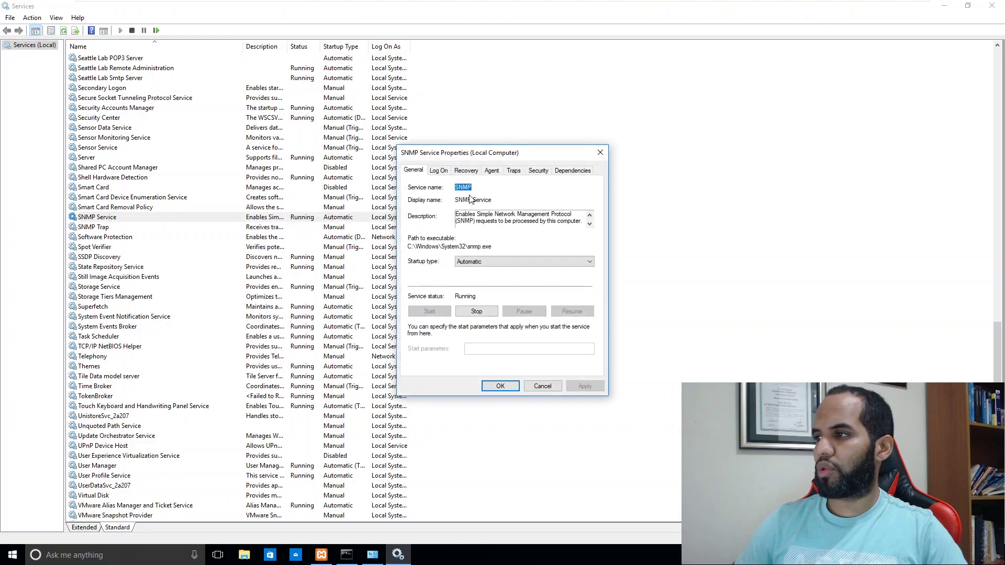
pyautogui.click(439, 170)
pyautogui.click(466, 171)
pyautogui.click(513, 170)
pyautogui.click(492, 173)
pyautogui.click(513, 175)
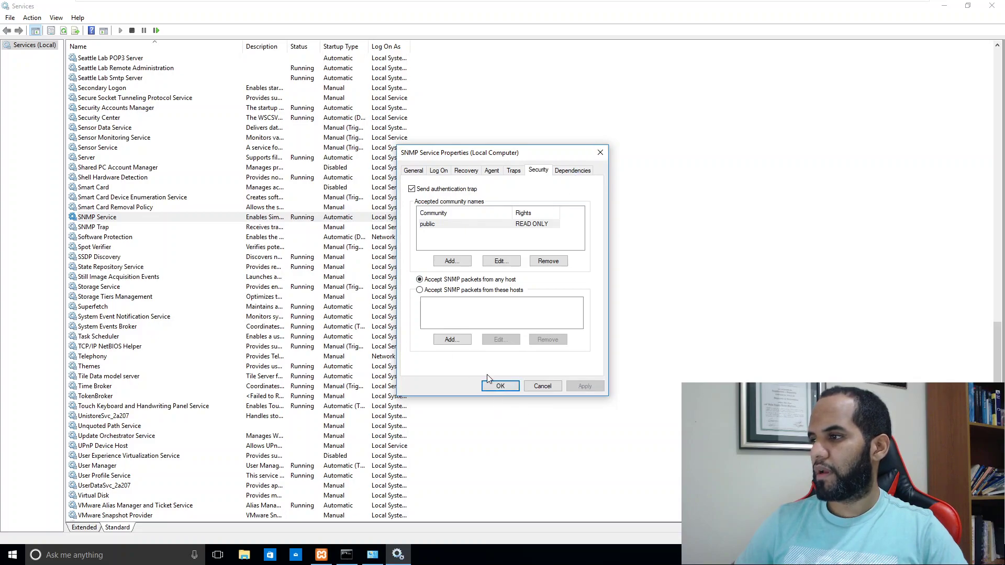
pyautogui.click(500, 386)
# Step: Stop and start the SNMP Service, then switch back to the Kali Linux machine
pyautogui.rightClick(343, 217)
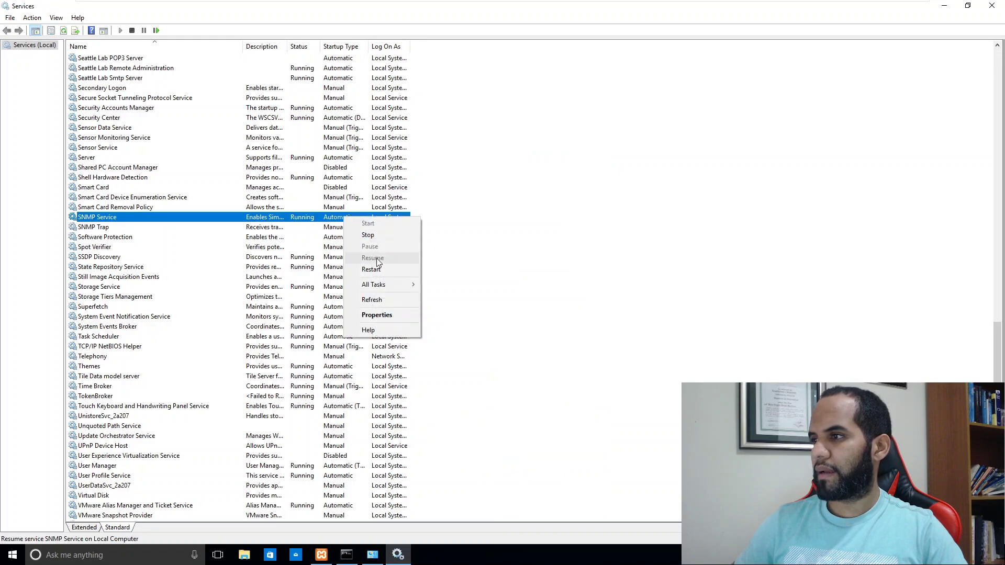
pyautogui.click(369, 234)
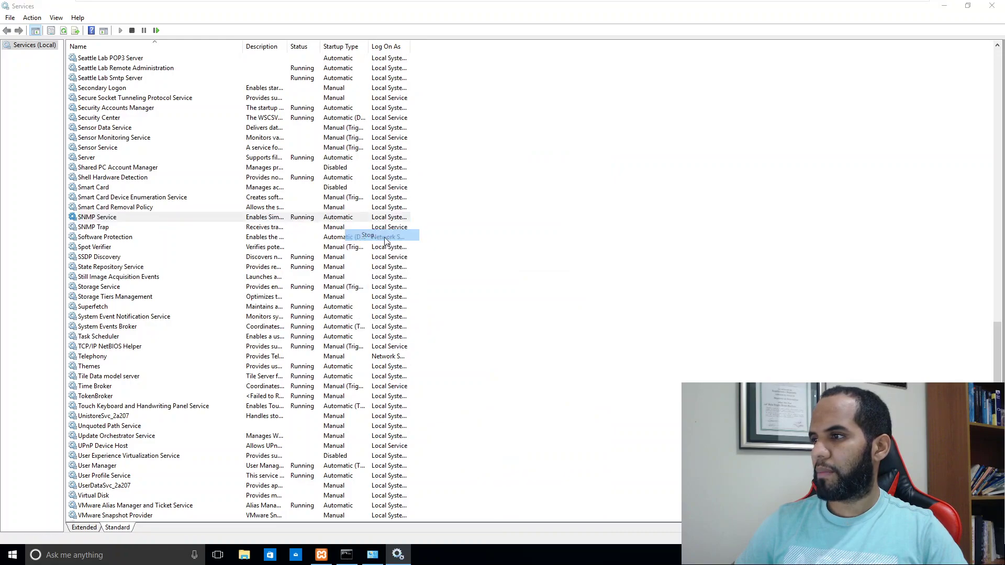
pyautogui.rightClick(294, 222)
pyautogui.click(311, 228)
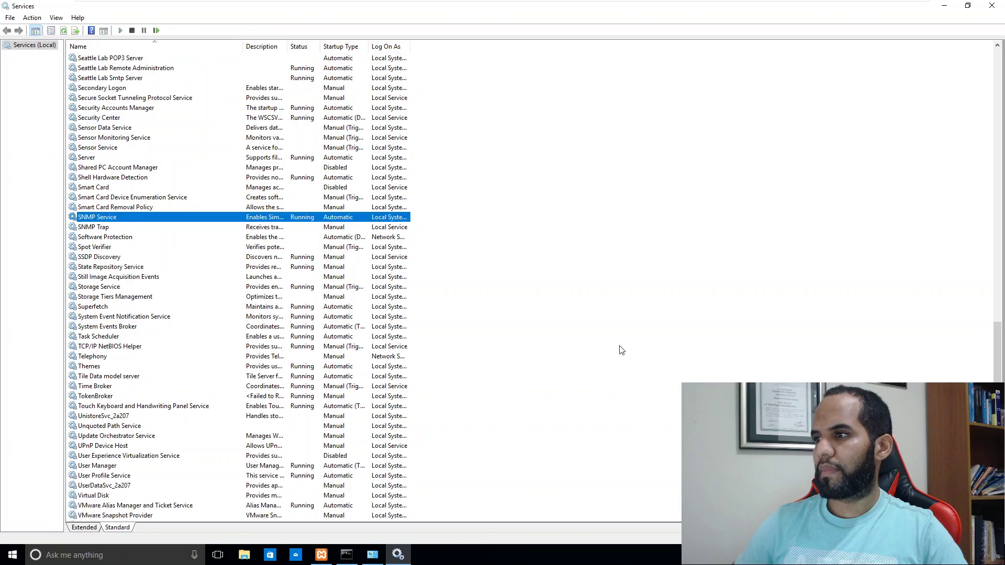
pyautogui.moveTo(663, 2)
pyautogui.click(756, 7)
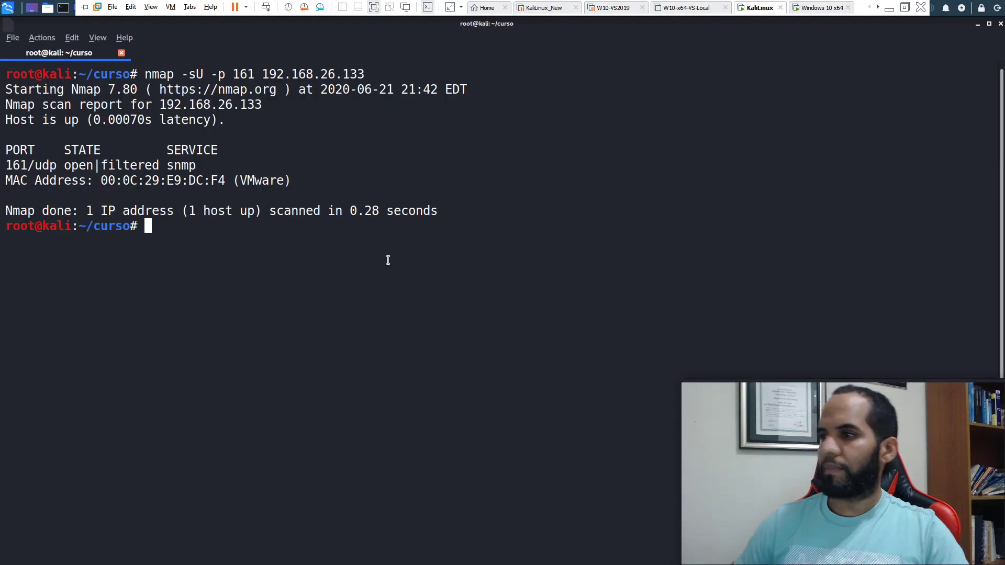
# Step: Rerun the nmap UDP scan of port 161 and clear the terminal
pyautogui.press('Up')
pyautogui.press('Return')
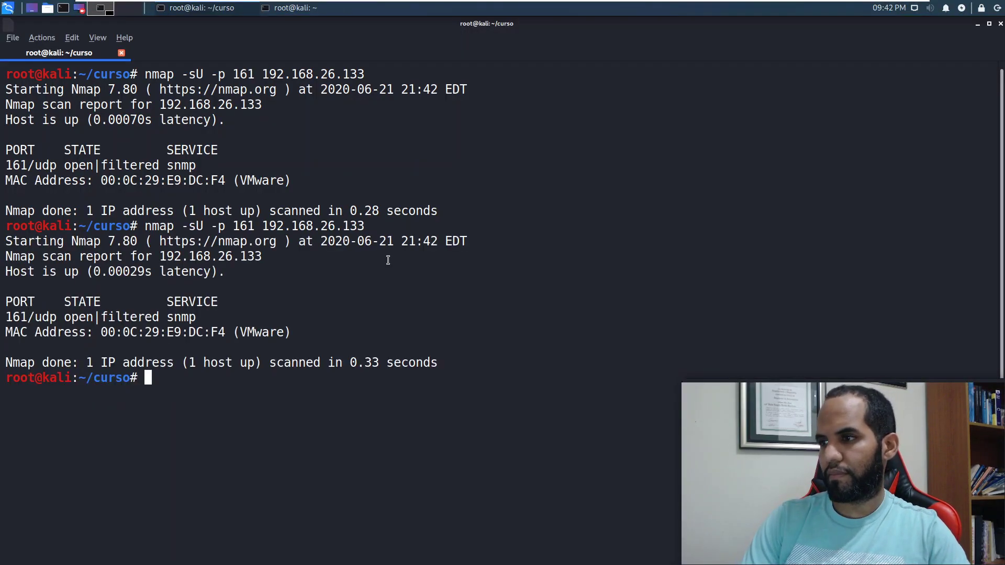
pyautogui.write('clear')
pyautogui.press('Return')
# Step: Run the port 161 scan once more, clear with Ctrl+L, and switch to Windows 10
pyautogui.press('Up')
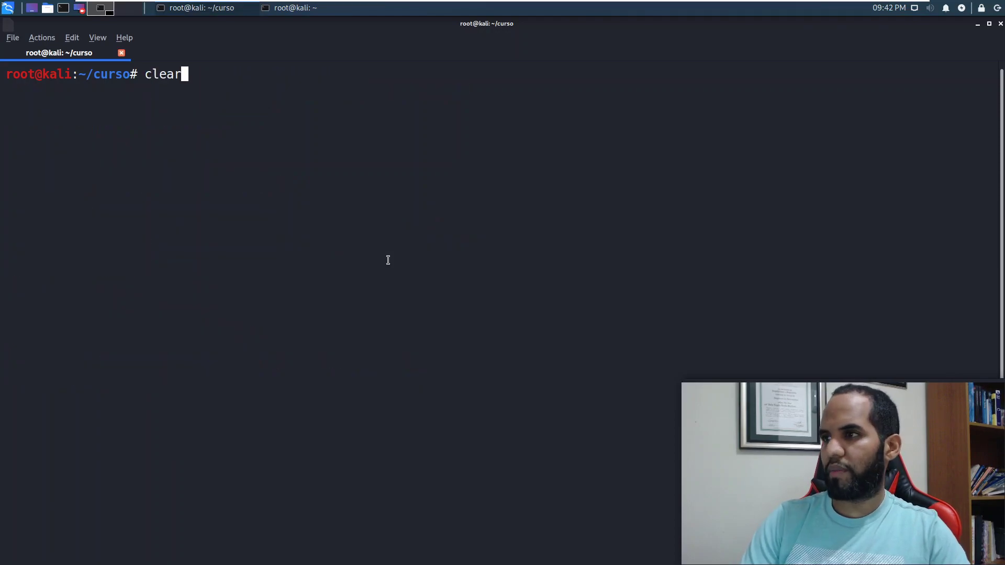
pyautogui.press('Up')
pyautogui.press('Return')
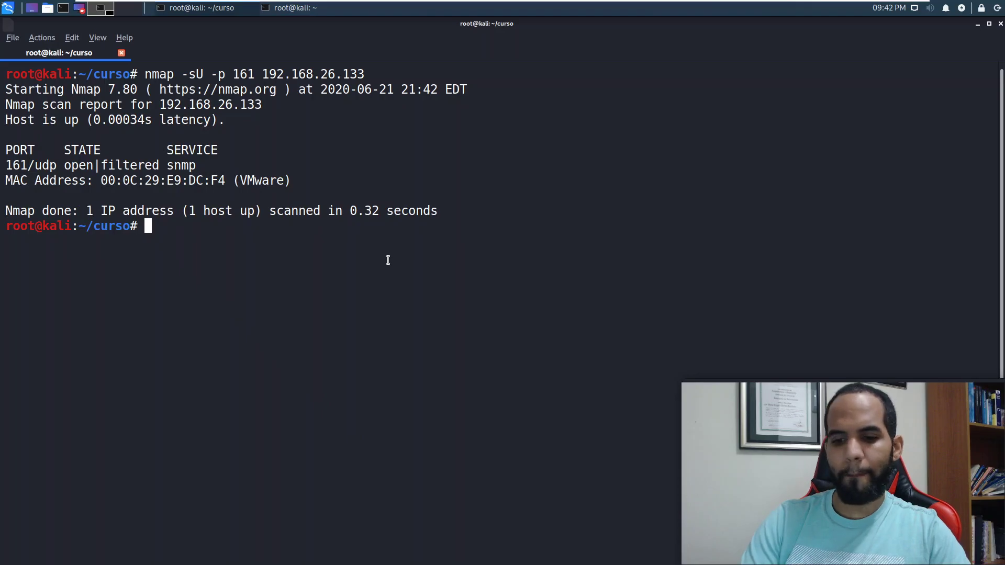
pyautogui.hotkey('ctrl', 'l')
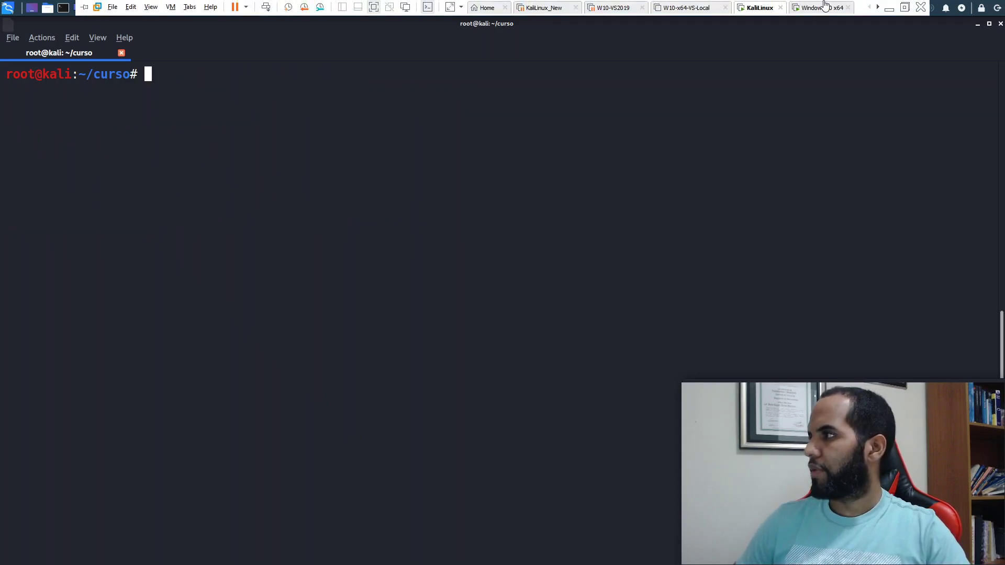
pyautogui.click(816, 7)
# Step: In the Command Prompt, clear the screen and run 'netstat -ano | findstr 161'
pyautogui.click(348, 556)
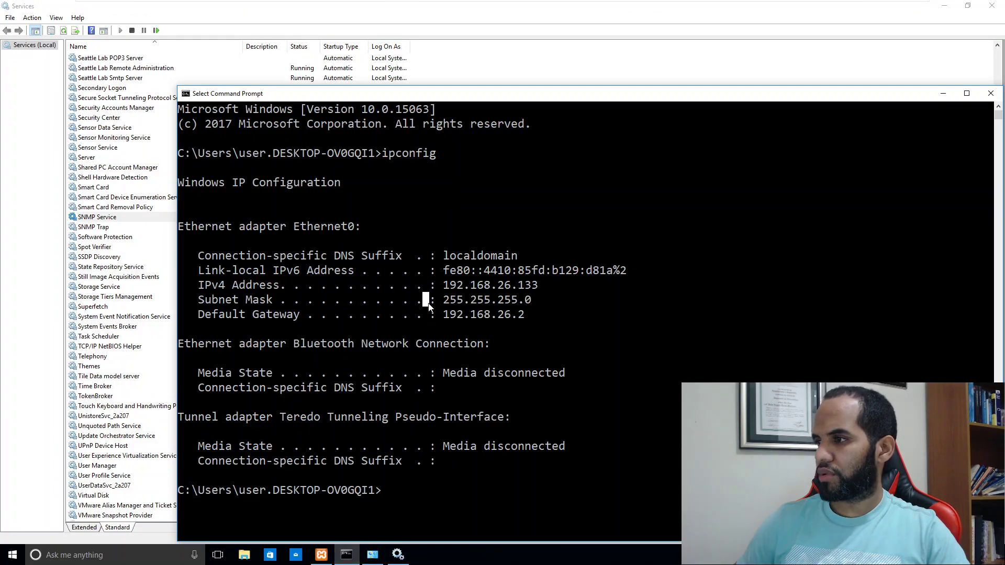
pyautogui.write('cls')
pyautogui.press('Return')
pyautogui.write('net')
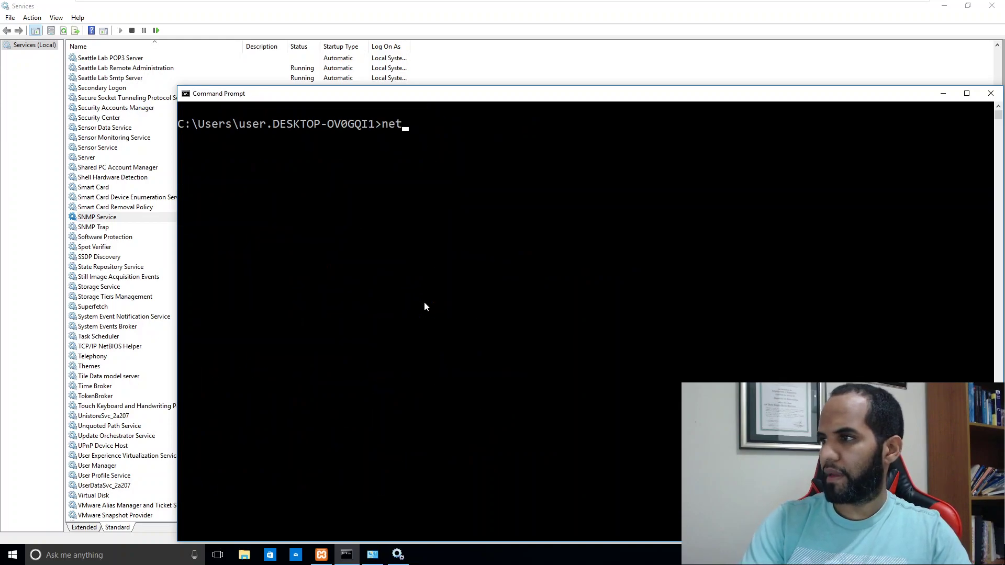
pyautogui.write('stat -ano \\')
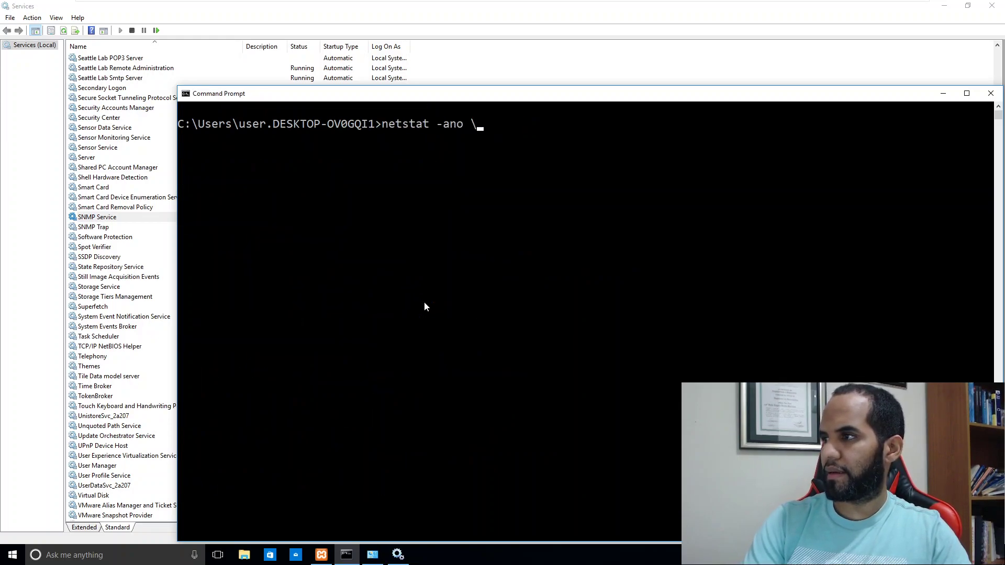
pyautogui.press('BackSpace')
pyautogui.write('| findstr')
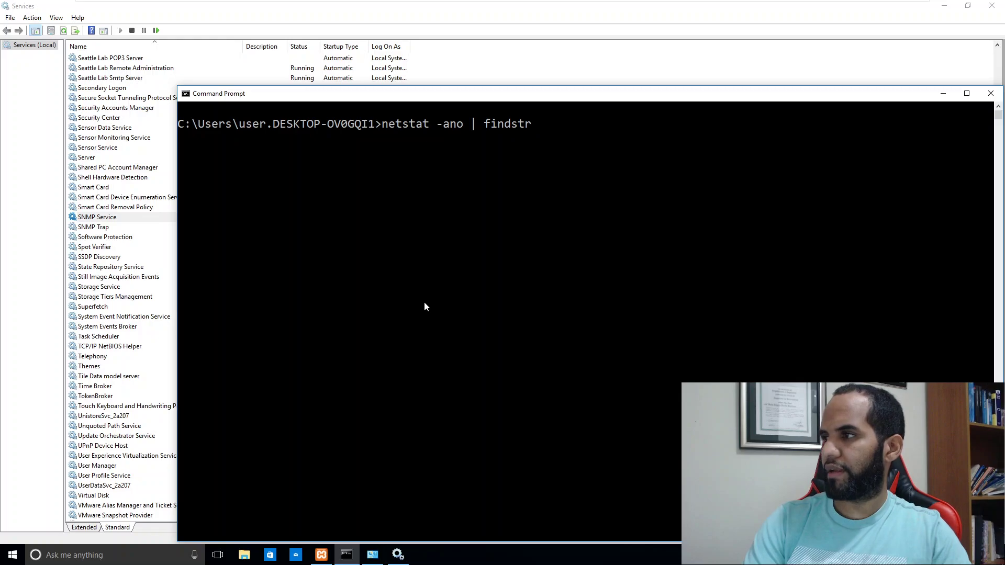
pyautogui.write(' 161')
pyautogui.press('Return')
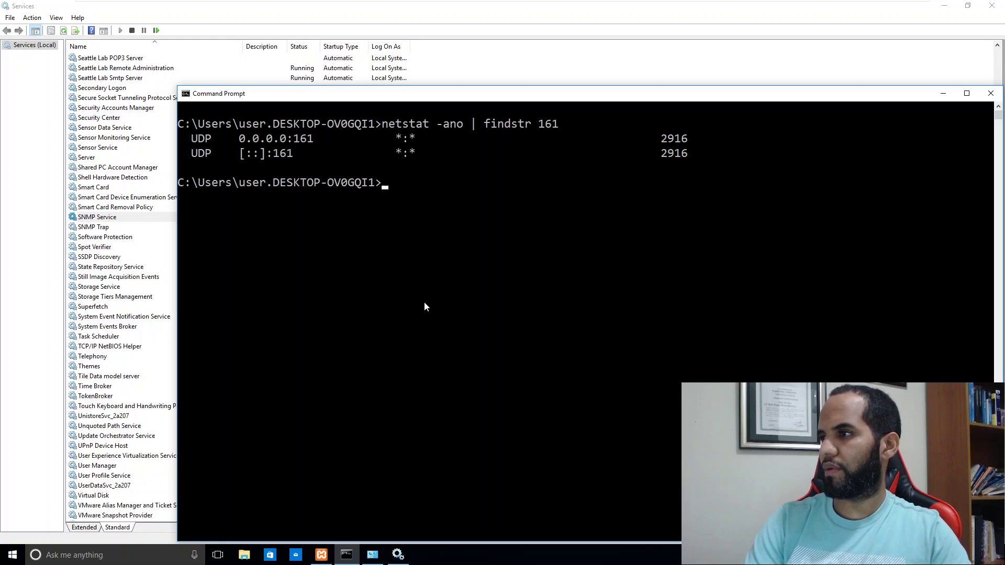
pyautogui.moveTo(240, 139); pyautogui.dragTo(311, 146)
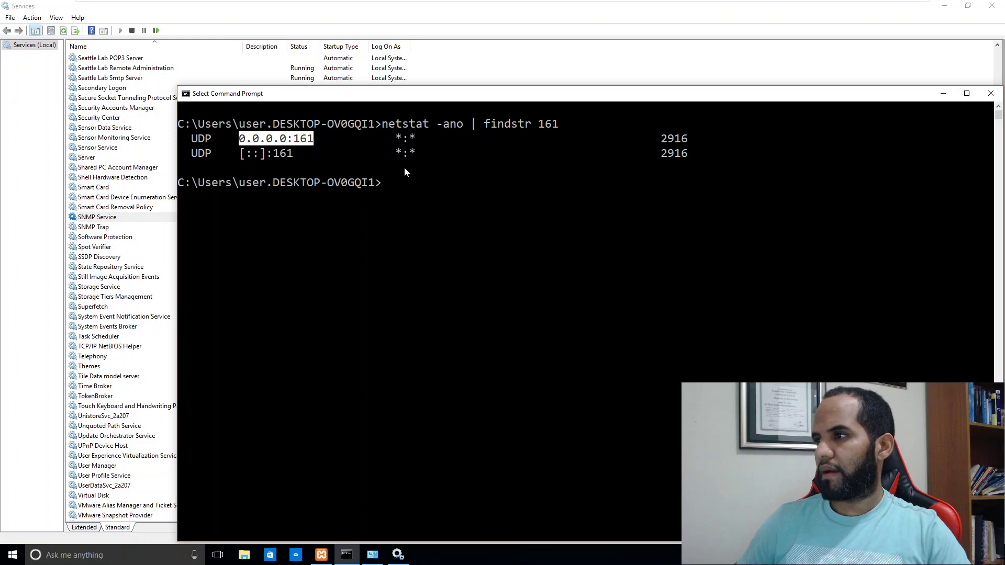
# Step: Rerun the netstat check and mark the 0.0.0.0:161 UDP listening address
pyautogui.press('Up')
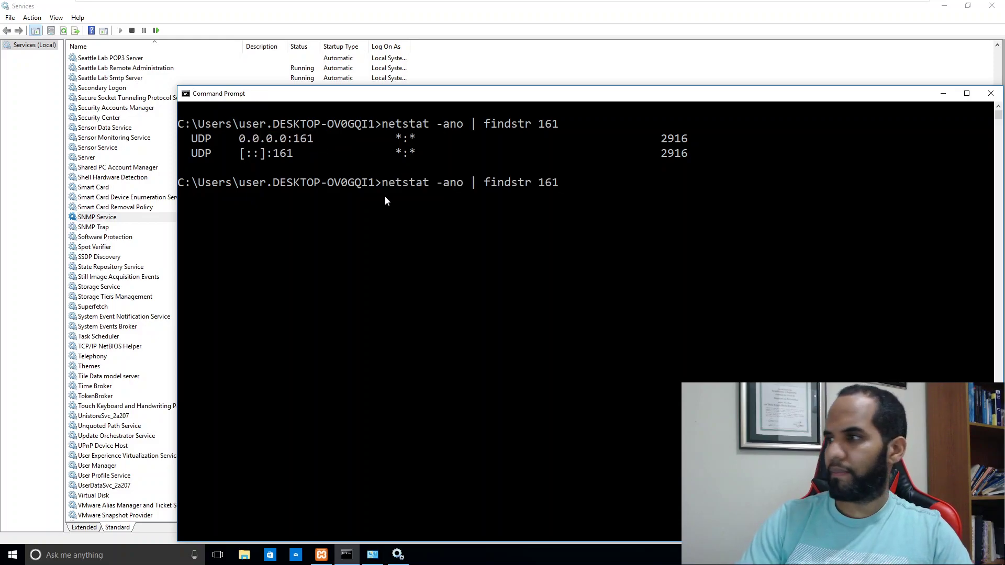
pyautogui.press('Return')
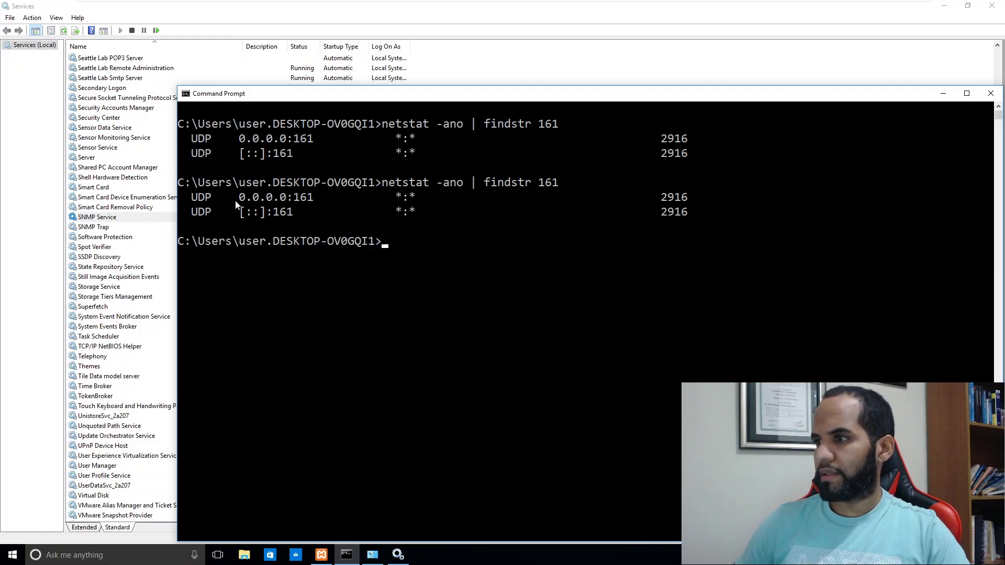
pyautogui.moveTo(234, 199); pyautogui.dragTo(316, 204)
pyautogui.click(350, 209)
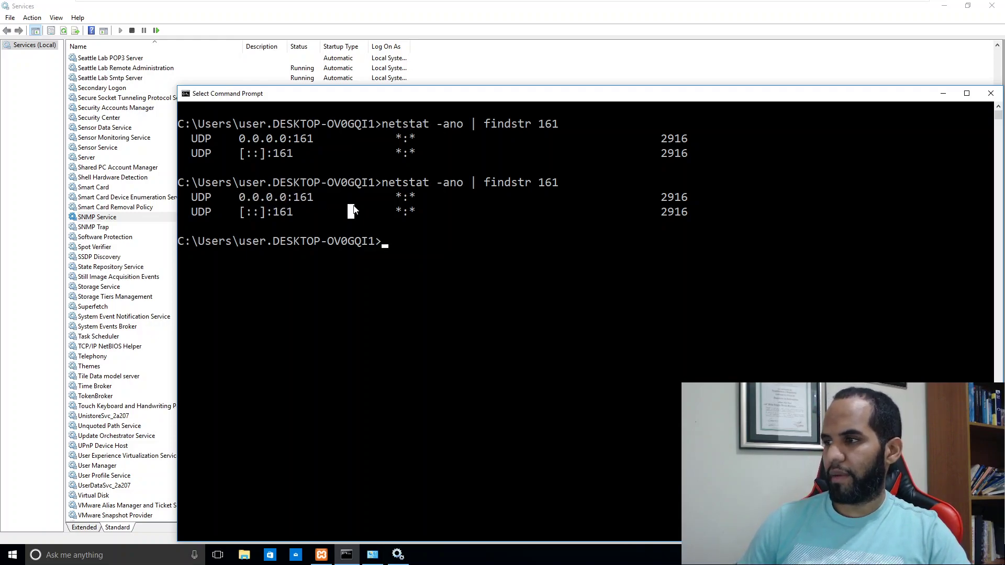
# Step: Run ipconfig to confirm IPv4 192.168.26.133, then switch to the Kali Linux machine
pyautogui.write('ipconfig')
pyautogui.press('Return')
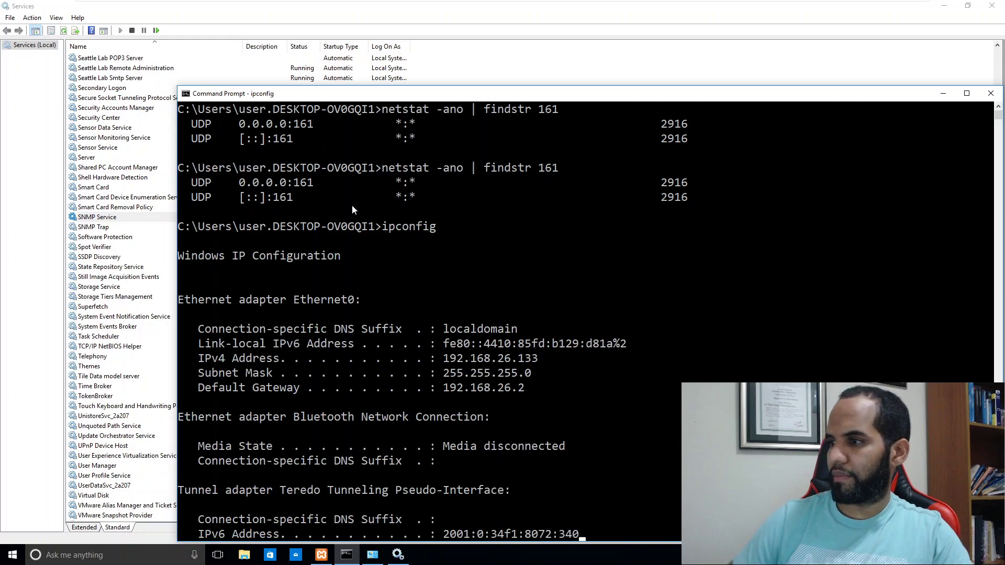
pyautogui.doubleClick(504, 301)
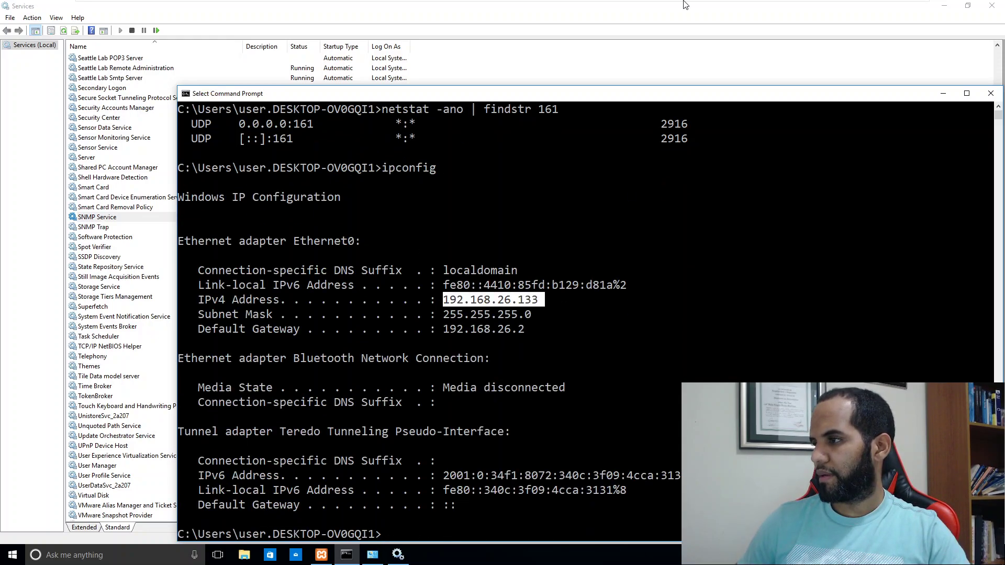
pyautogui.moveTo(680, 5)
pyautogui.click(767, 7)
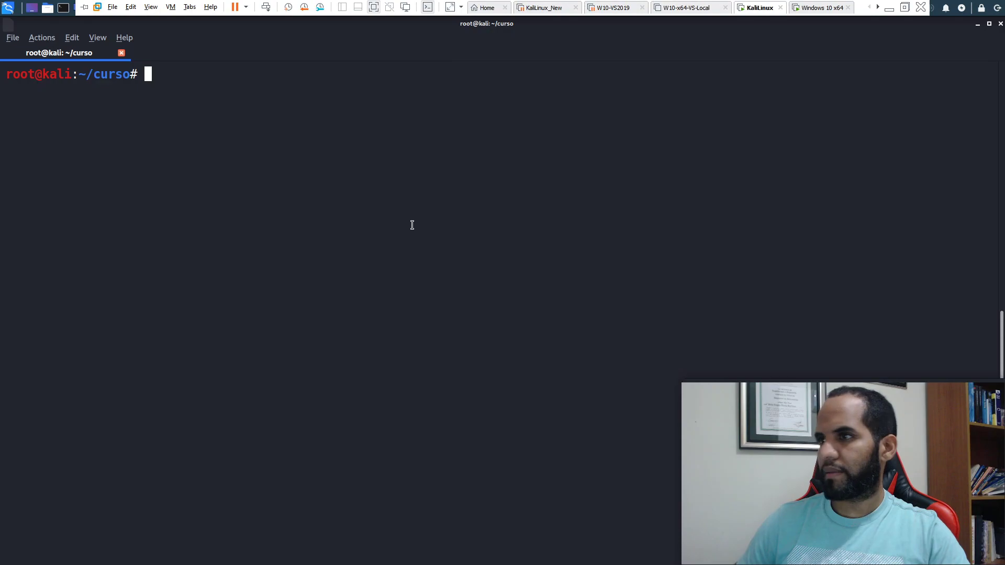
pyautogui.write('nmap -sU -p 161 192.168.26.133')
pyautogui.press('Return')
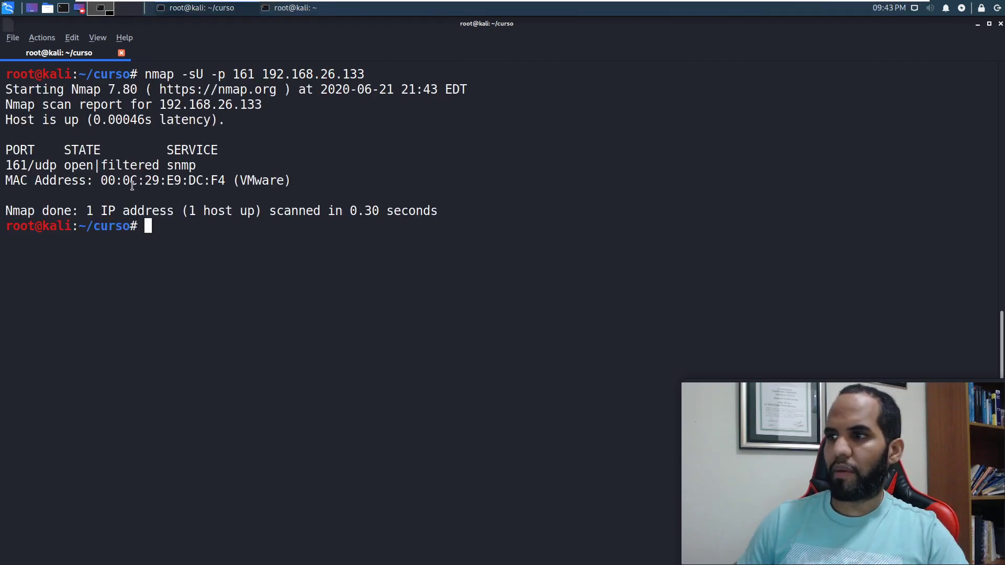
pyautogui.moveTo(157, 167); pyautogui.dragTo(64, 166)
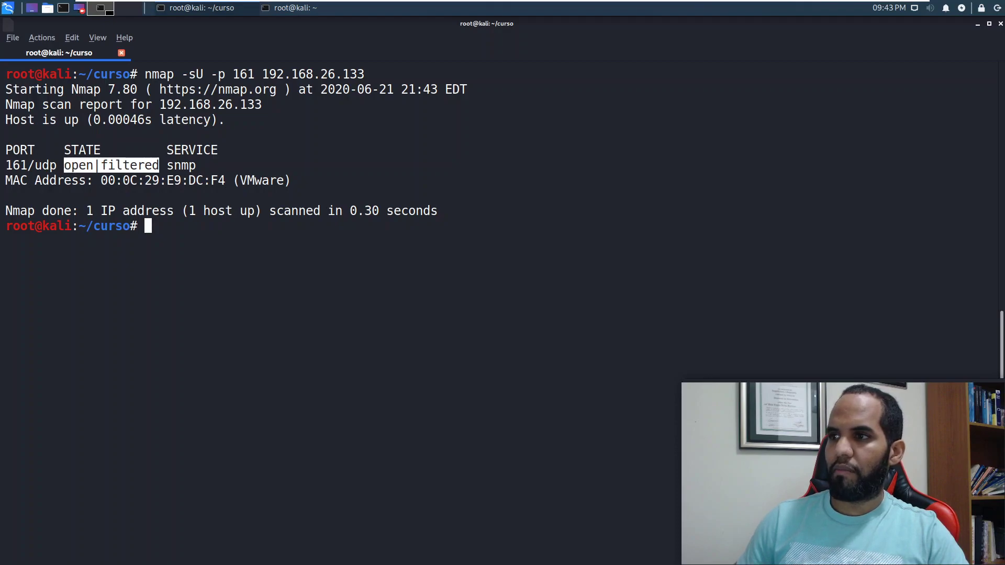
pyautogui.click(106, 167)
pyautogui.doubleClick(107, 166)
pyautogui.click(106, 167)
pyautogui.write('n')
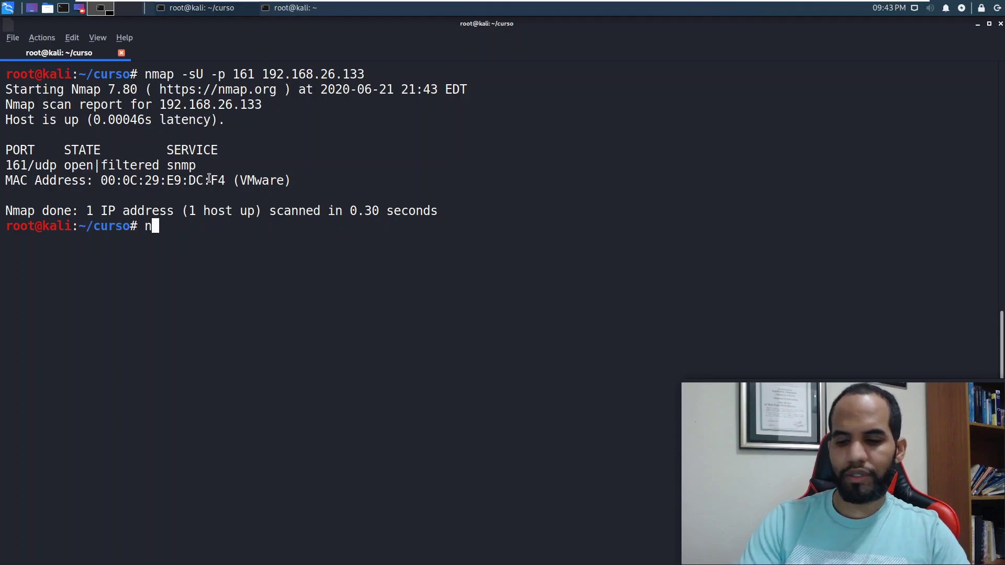
pyautogui.write('c -l')
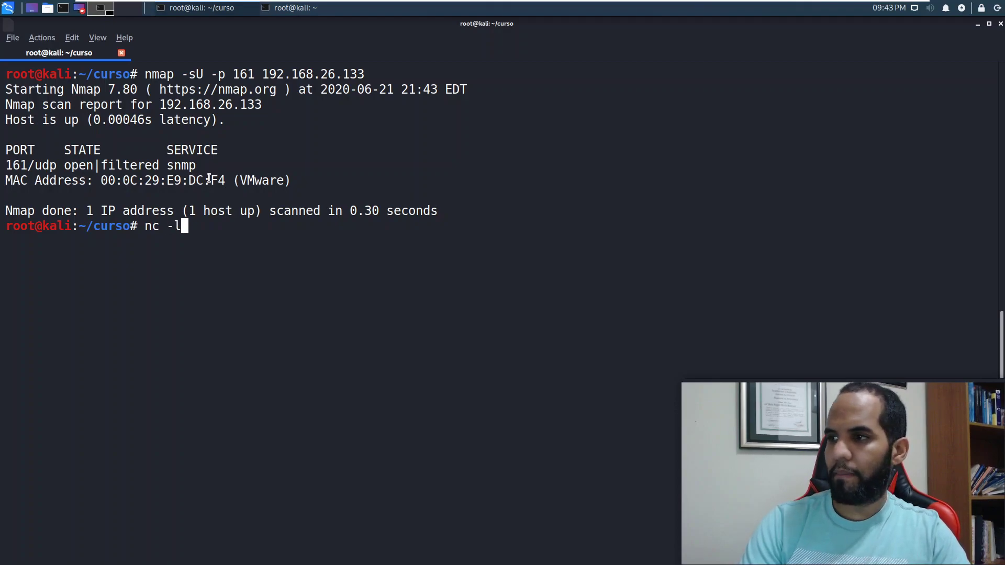
pyautogui.write('nvp')
pyautogui.press('BackSpace')
pyautogui.press('BackSpace')
pyautogui.press('BackSpace')
pyautogui.press('BackSpace')
pyautogui.press('BackSpace')
pyautogui.press('BackSpace')
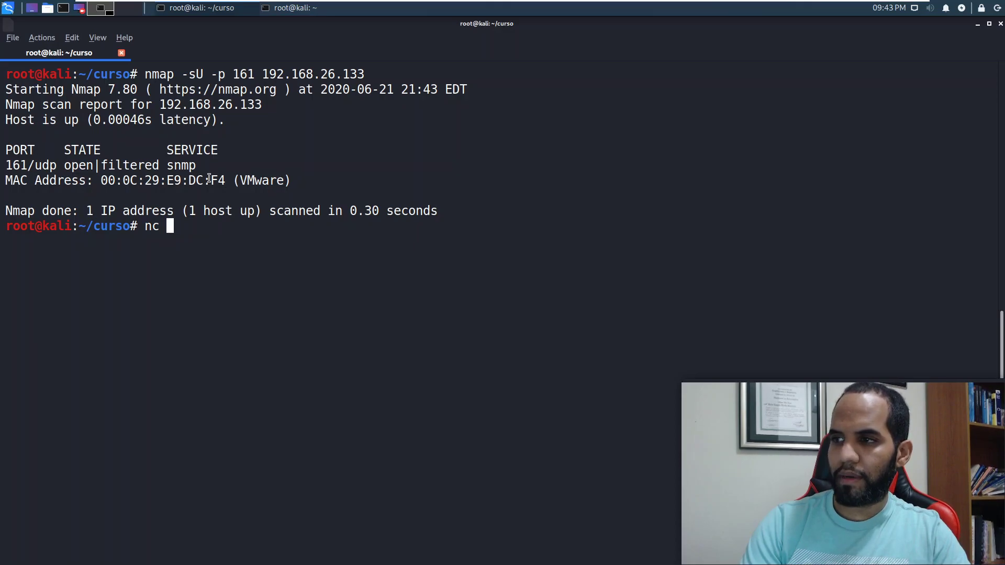
pyautogui.write('-h')
# Step: Check netcat help, then run 'nc -u -v 192.168.26.133 161' to probe UDP 161
pyautogui.press('Return')
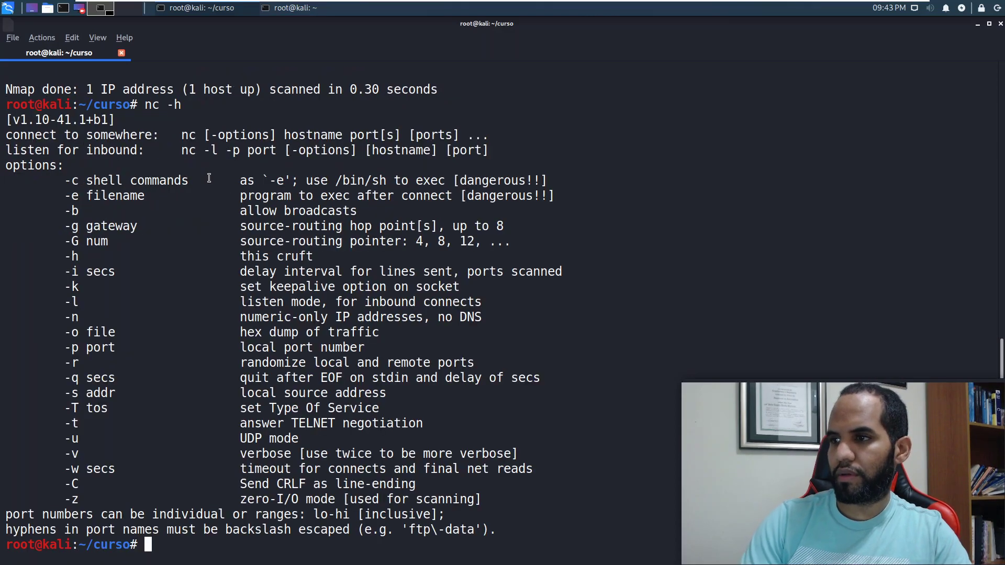
pyautogui.write('nc -')
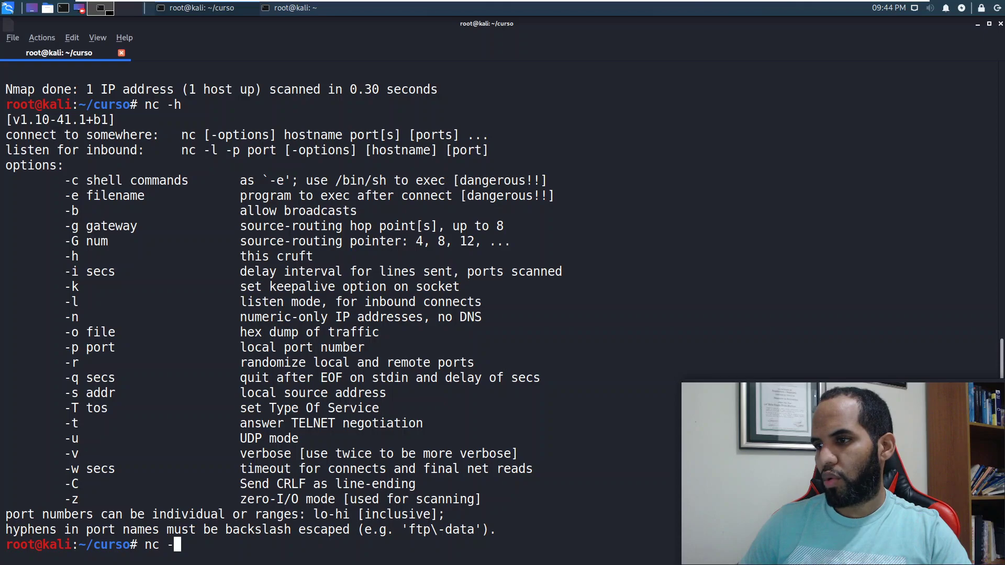
pyautogui.doubleClick(74, 435)
pyautogui.write('-')
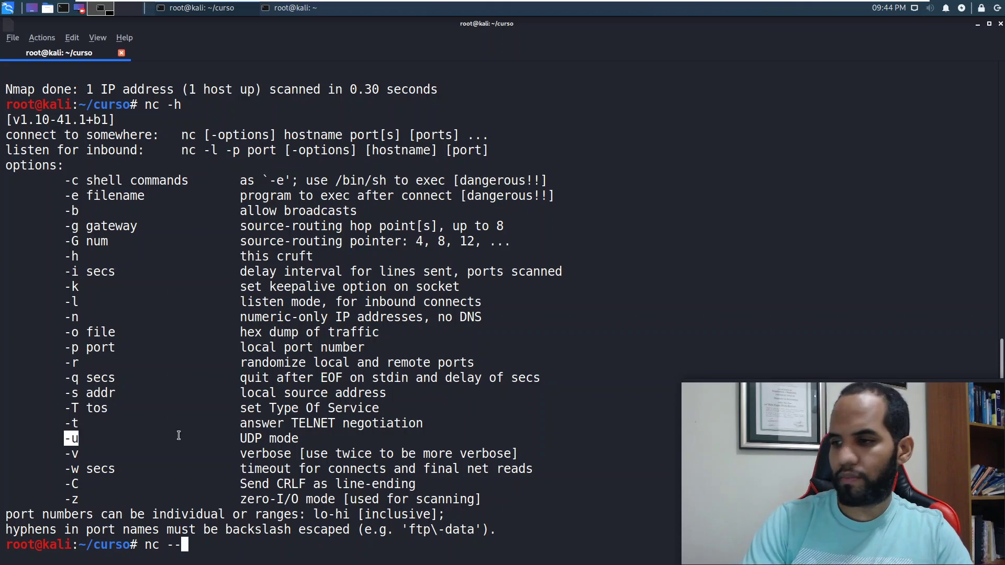
pyautogui.press('BackSpace')
pyautogui.write('u 10.10')
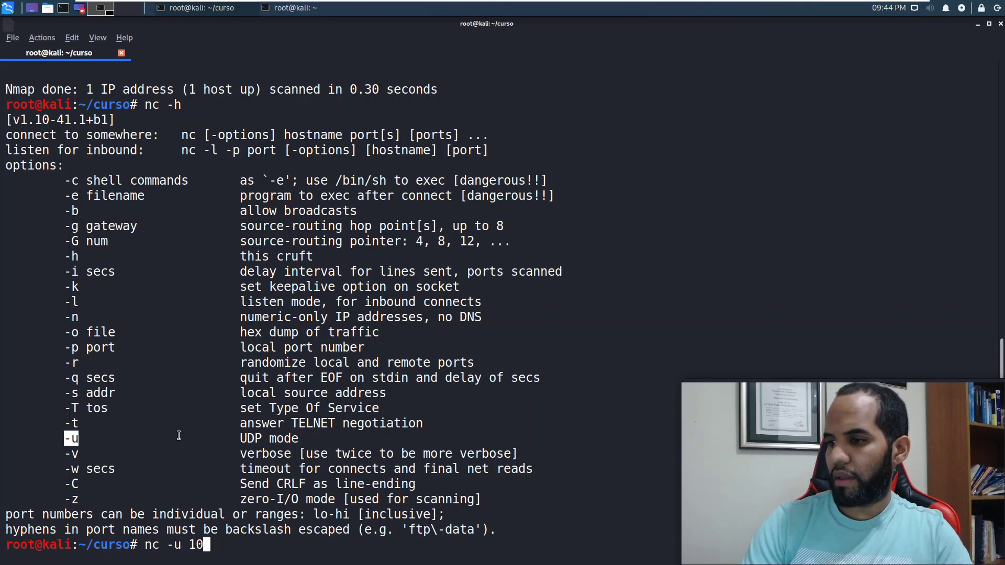
pyautogui.press('BackSpace')
pyautogui.press('BackSpace')
pyautogui.press('BackSpace')
pyautogui.press('BackSpace')
pyautogui.press('BackSpace')
pyautogui.write('-v ')
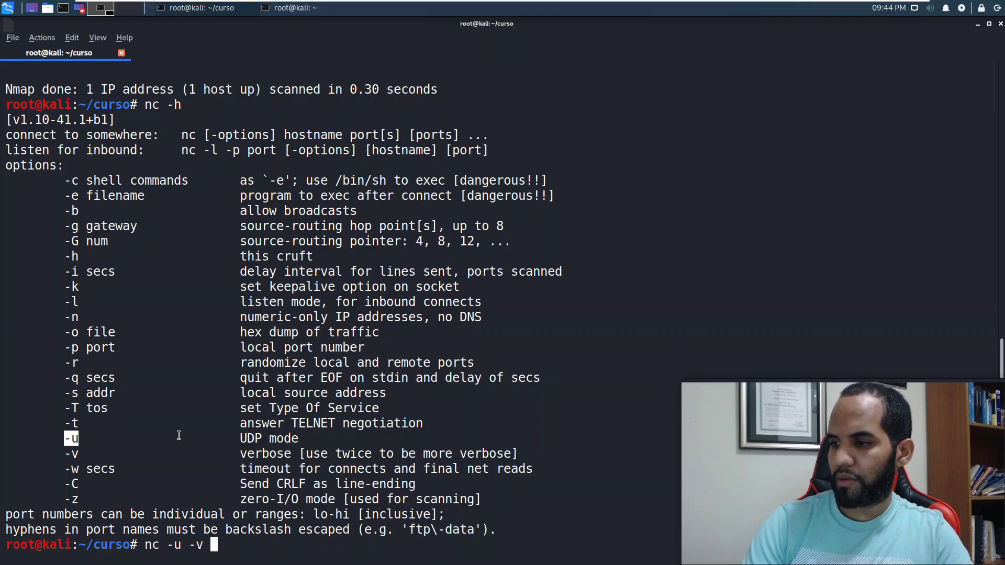
pyautogui.write('10')
pyautogui.press('BackSpace')
pyautogui.write('92.168.26.133')
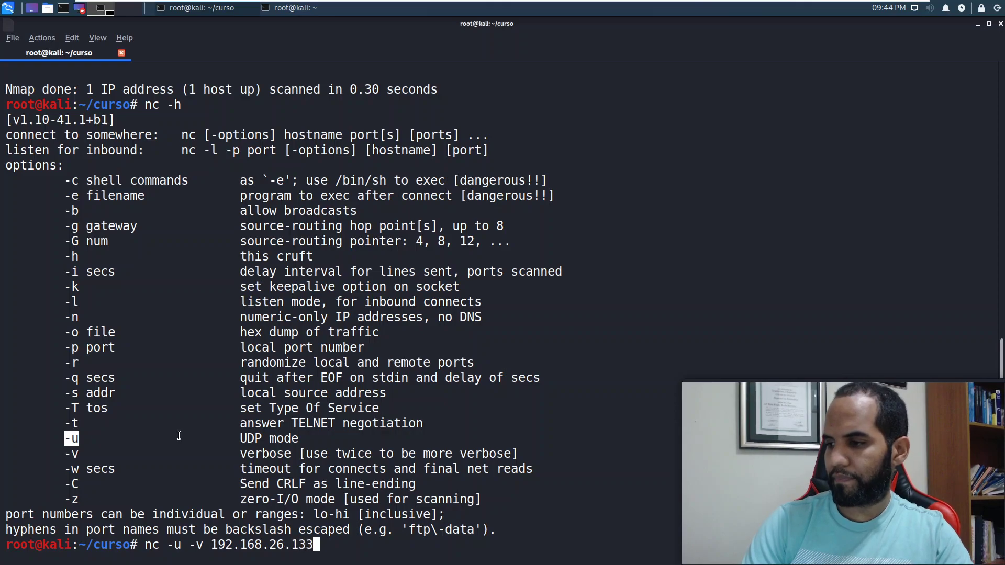
pyautogui.write(' 161')
pyautogui.press('Return')
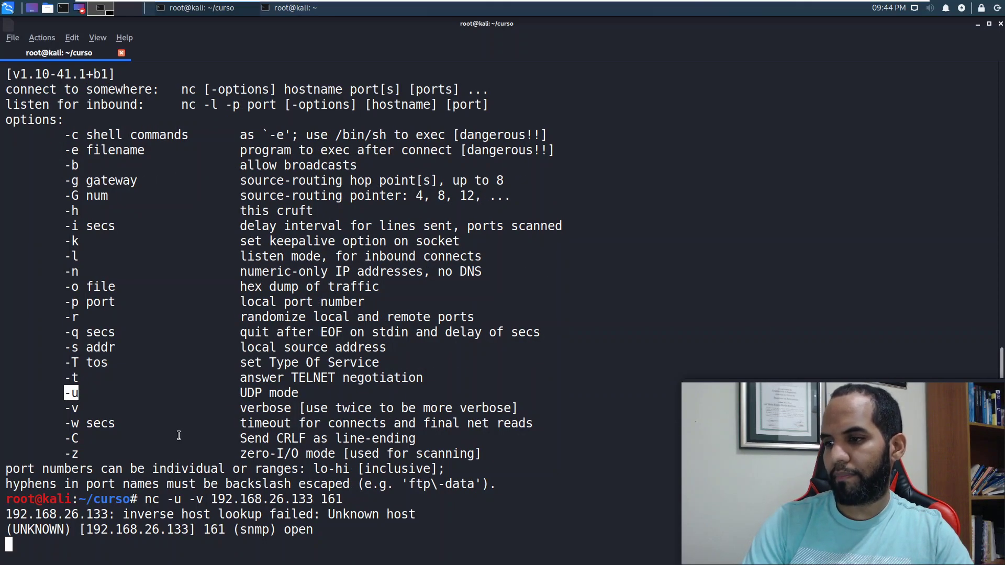
# Step: Stop netcat, clear the terminal, and recall the earlier nmap UDP scan command
pyautogui.hotkey('ctrl', 'c')
pyautogui.write('clear')
pyautogui.press('Return')
pyautogui.press('Up')
pyautogui.press('Up')
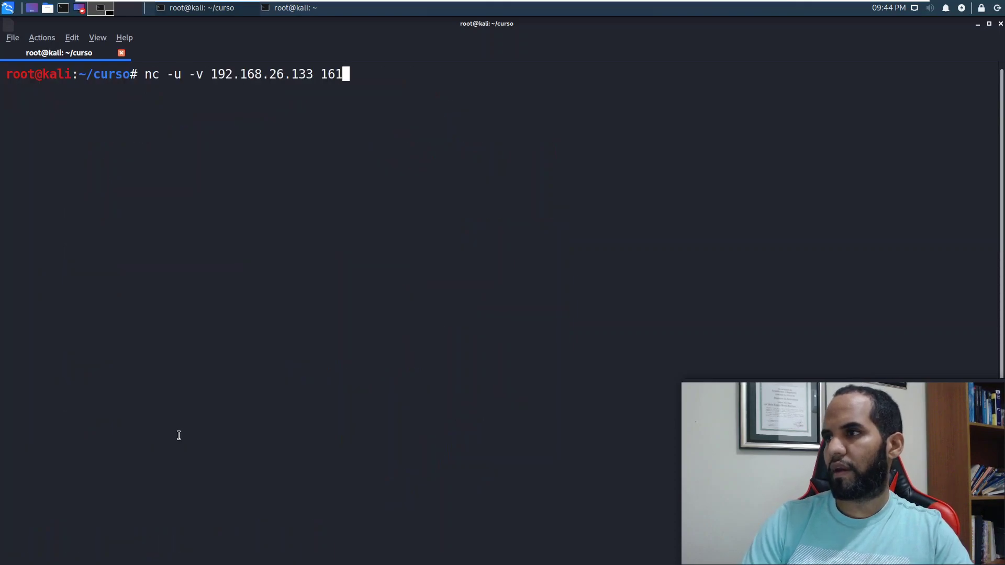
pyautogui.press('Up')
pyautogui.press('Up')
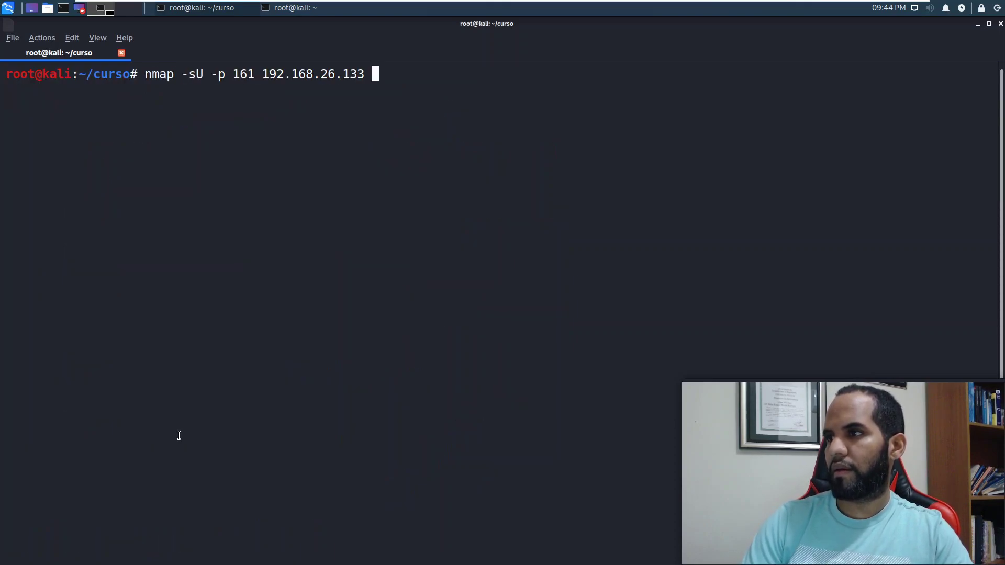
# Step: Rerun the UDP scan and highlight the open|filtered state and MAC Address line
pyautogui.press('Return')
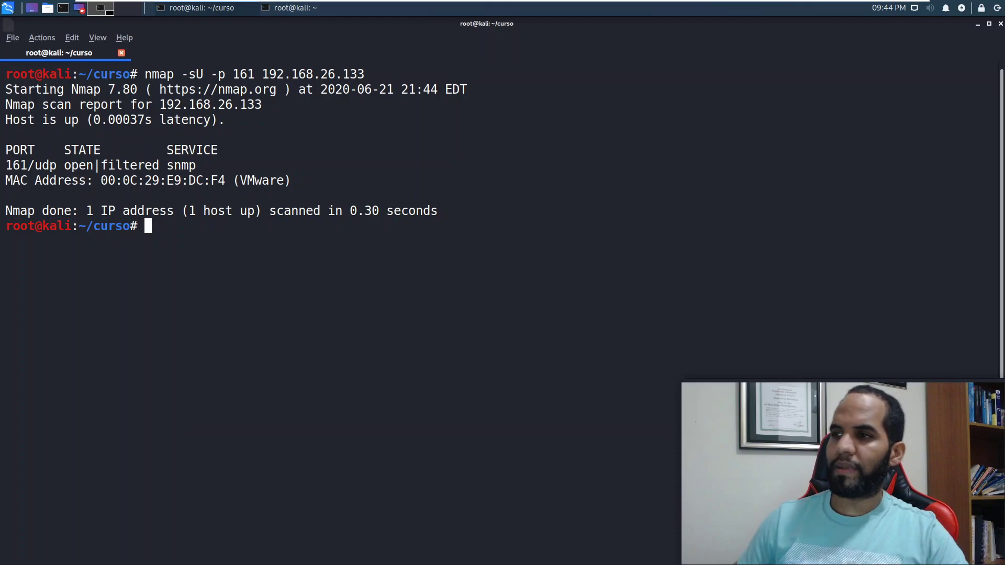
pyautogui.doubleClick(102, 162)
pyautogui.click(95, 172)
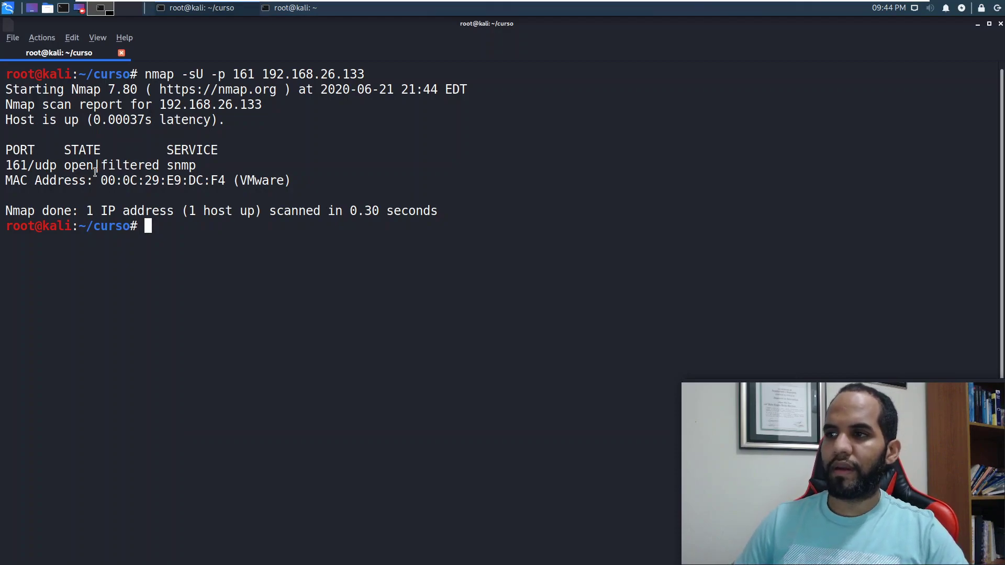
pyautogui.moveTo(94, 170); pyautogui.dragTo(69, 164)
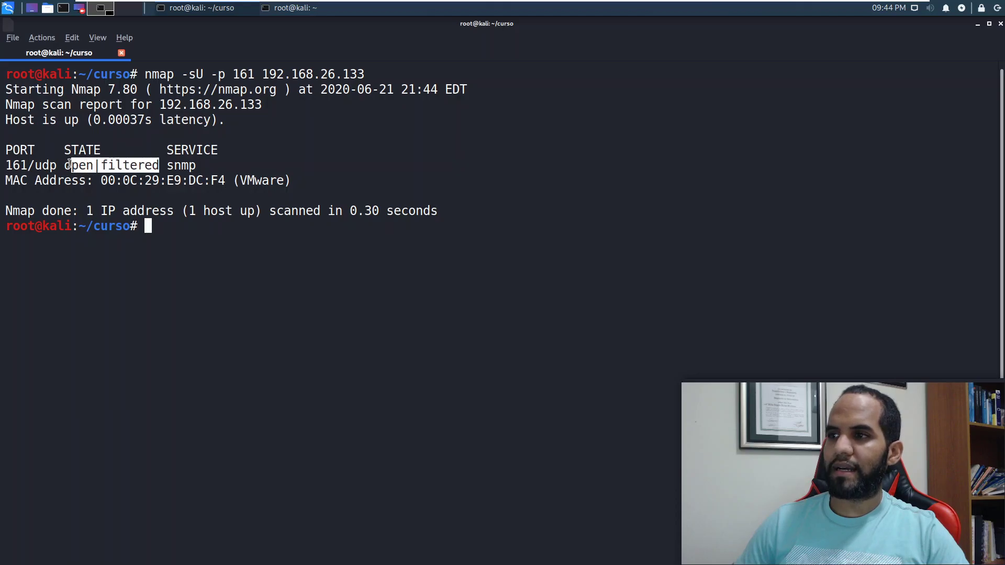
pyautogui.click(109, 165)
pyautogui.doubleClick(82, 166)
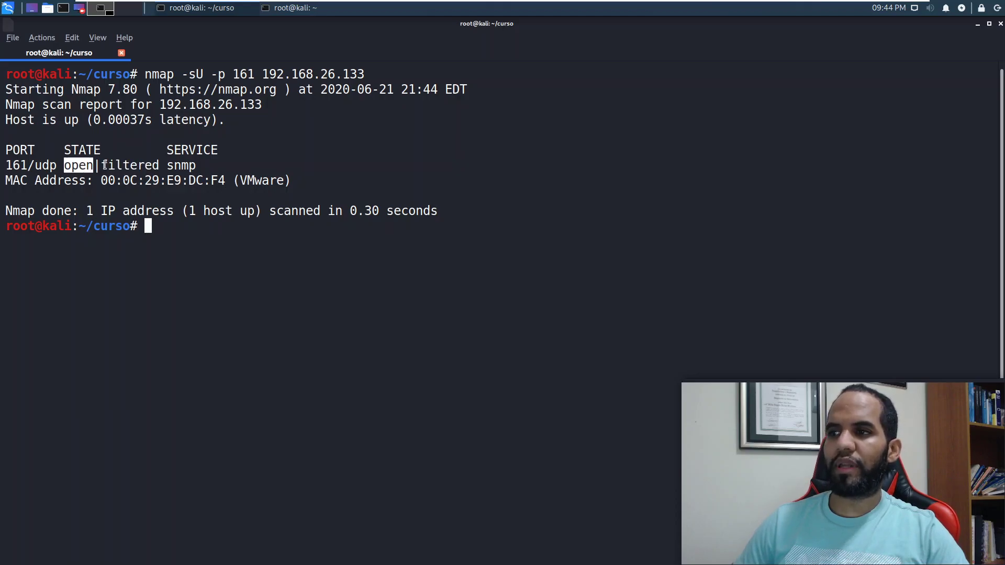
pyautogui.doubleClick(105, 165)
pyautogui.click(58, 168)
pyautogui.doubleClick(79, 166)
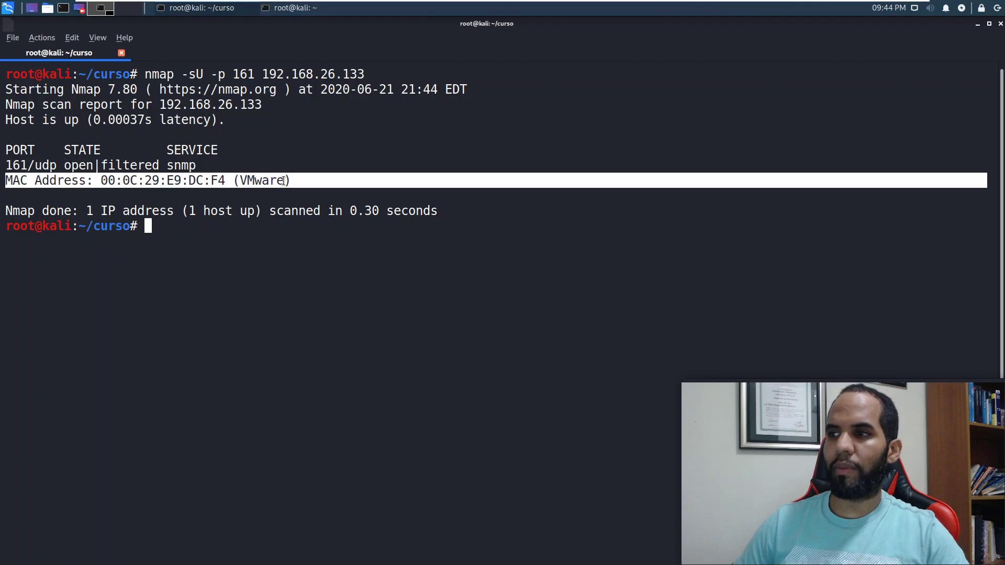
pyautogui.tripleClick(283, 180)
# Step: Clear the screen and recall the nmap command, inserting -sV before the target address
pyautogui.hotkey('ctrl', 'l')
pyautogui.press('Up')
pyautogui.press('Left')
pyautogui.press('Left')
pyautogui.press('Left')
pyautogui.press('Left')
pyautogui.press('Left')
pyautogui.press('Left')
pyautogui.press('Left')
pyautogui.press('Left')
pyautogui.press('Left')
pyautogui.press('Left')
pyautogui.press('Left')
pyautogui.press('Left')
pyautogui.press('Left')
pyautogui.press('Left')
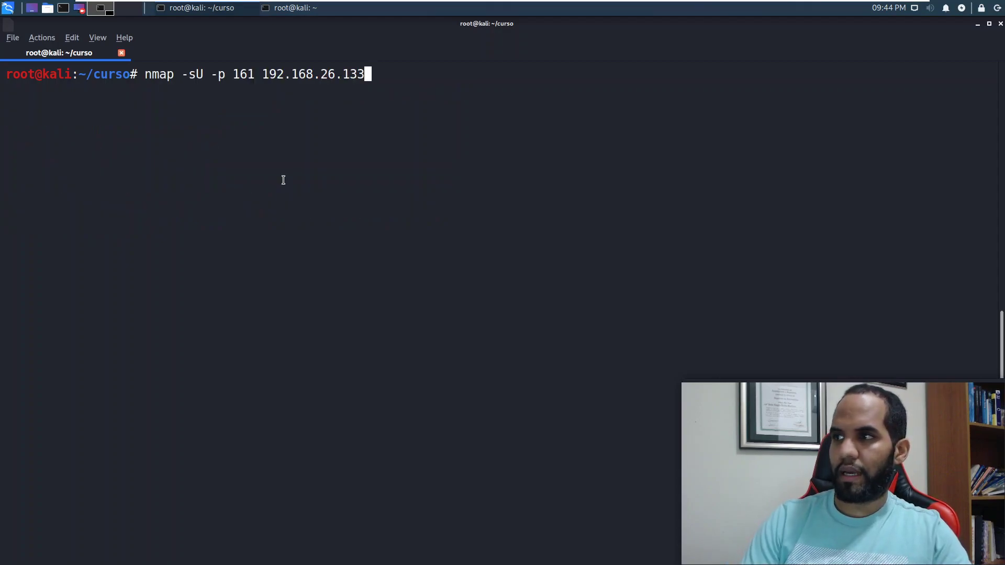
pyautogui.write('-sV')
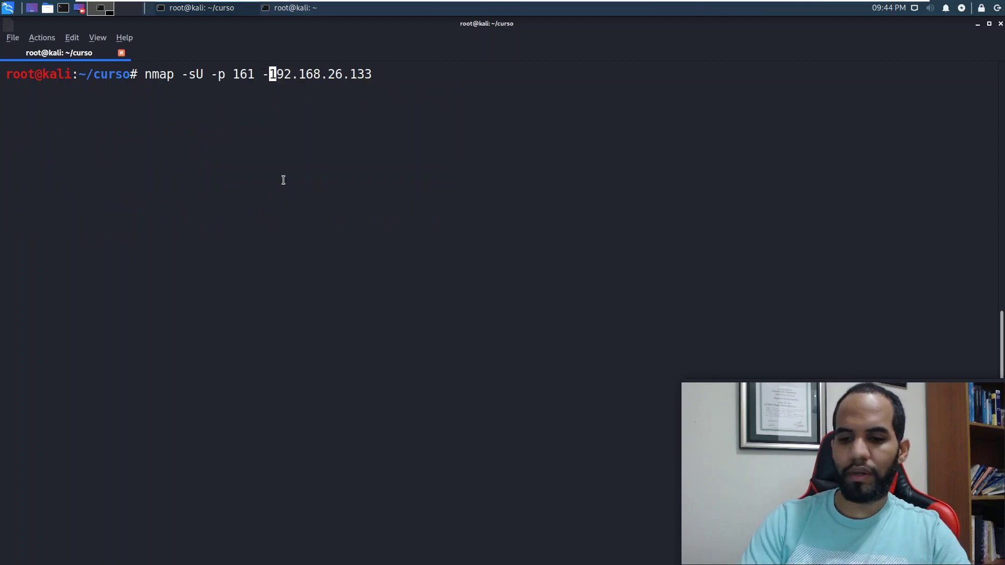
# Step: Run 'nmap -sU -p 161 -sV 192.168.26.133' and highlight the open SNMPv1 server (public) result
pyautogui.press('Return')
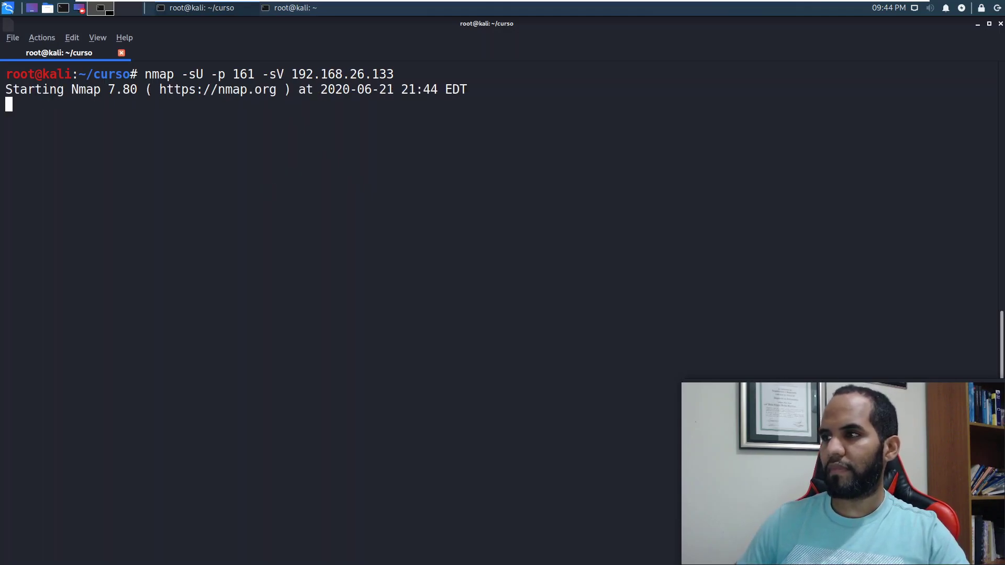
pyautogui.doubleClick(268, 74)
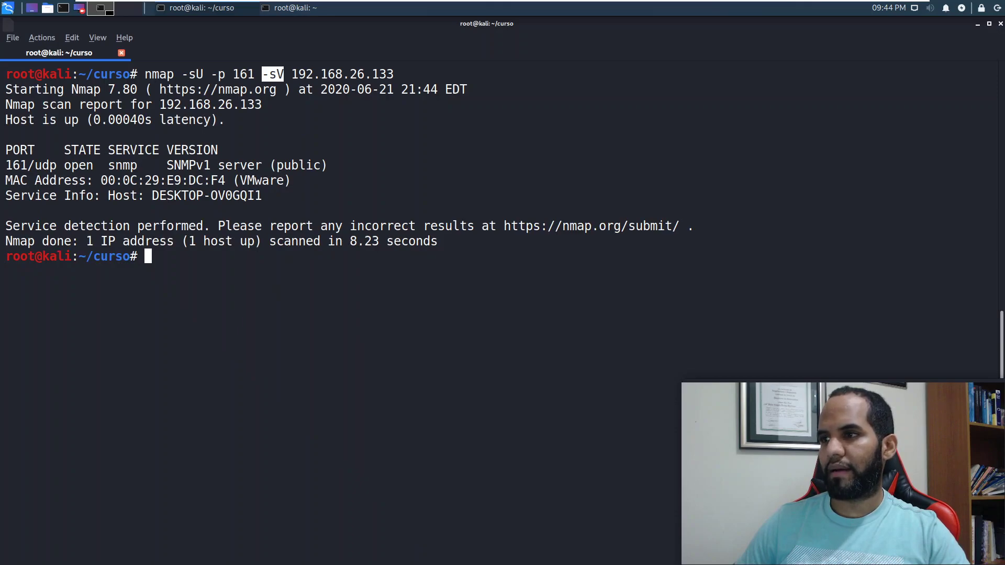
pyautogui.doubleClick(78, 165)
pyautogui.moveTo(167, 165); pyautogui.dragTo(326, 166)
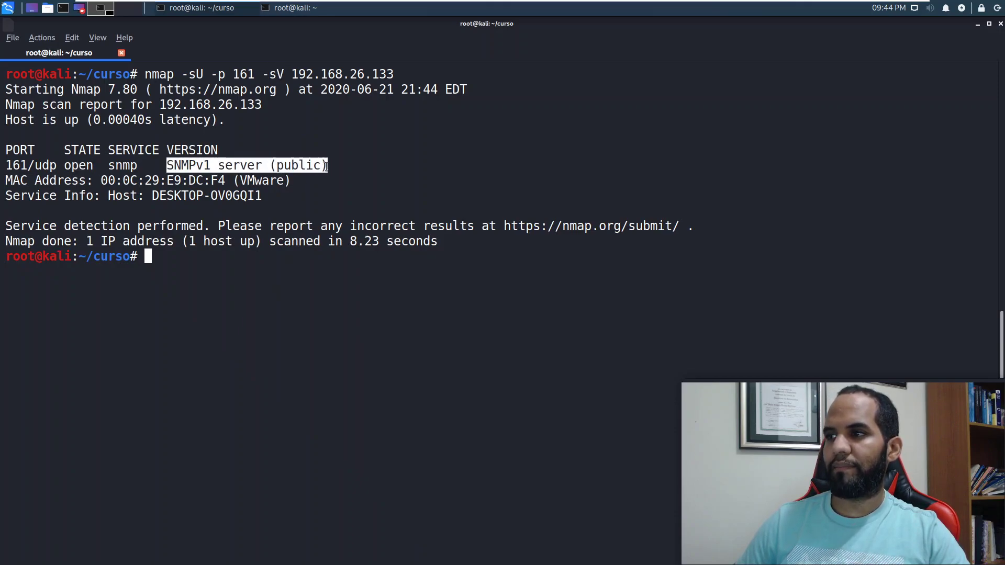
pyautogui.click(224, 166)
pyautogui.doubleClick(192, 166)
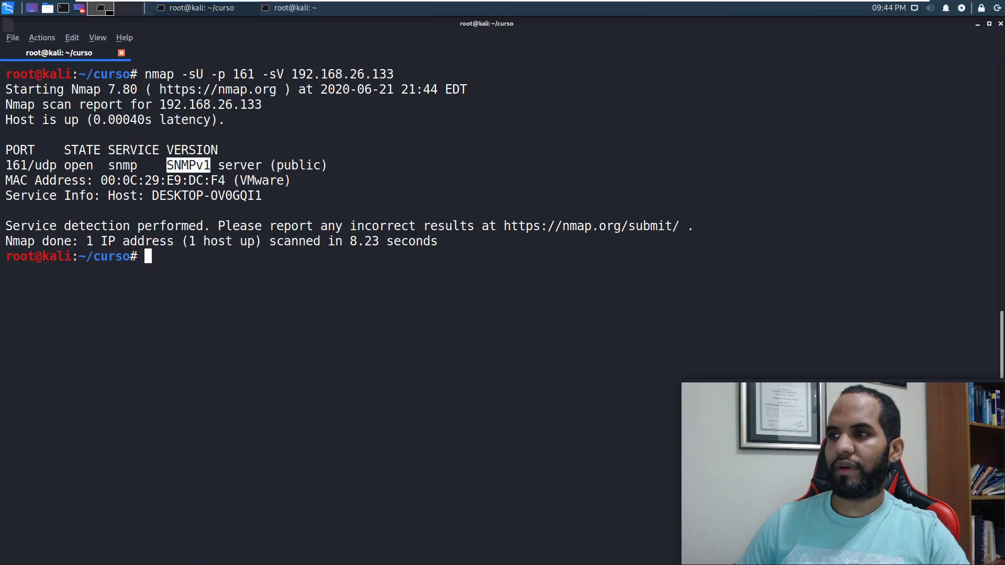
pyautogui.click(205, 166)
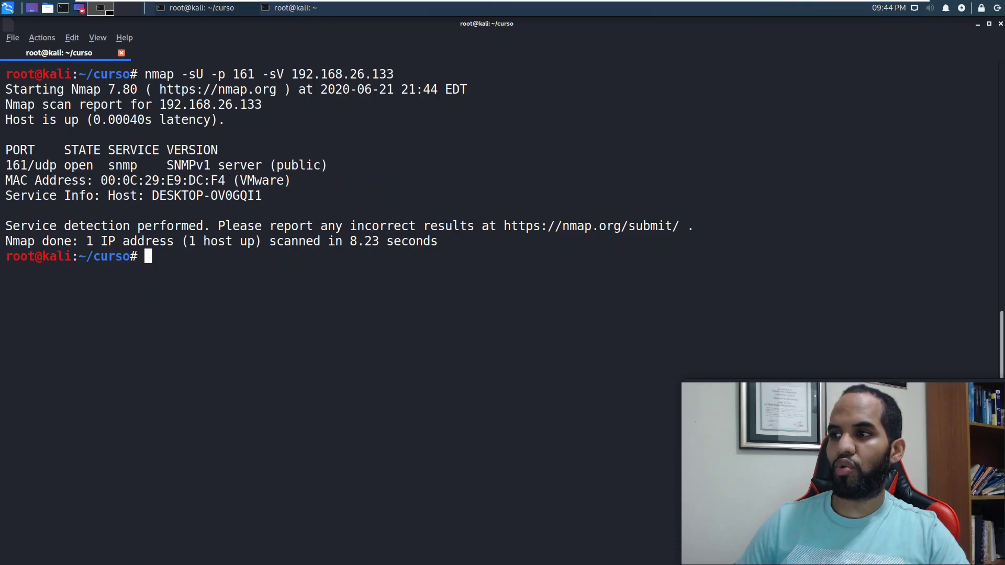
pyautogui.doubleClick(288, 165)
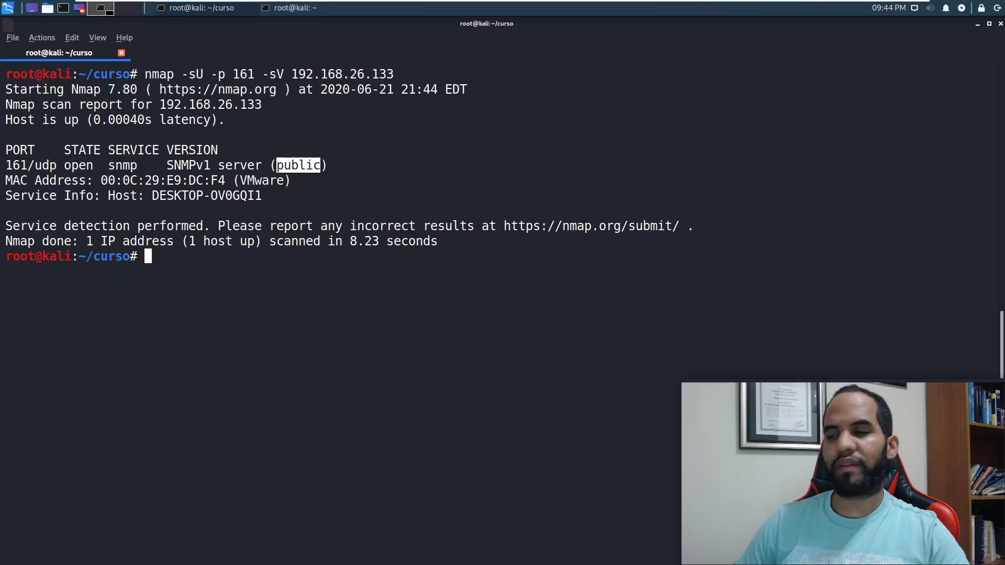
# Step: Rerun the UDP 161 version scan with '-sC' added before the target IP
pyautogui.press('Up')
pyautogui.press('Left')
pyautogui.press('Left')
pyautogui.press('Left')
pyautogui.press('Left')
pyautogui.press('Left')
pyautogui.press('Left')
pyautogui.press('Left')
pyautogui.press('Left')
pyautogui.press('Left')
pyautogui.press('Left')
pyautogui.press('Left')
pyautogui.press('Left')
pyautogui.press('Left')
pyautogui.press('Left')
pyautogui.write('-sC')
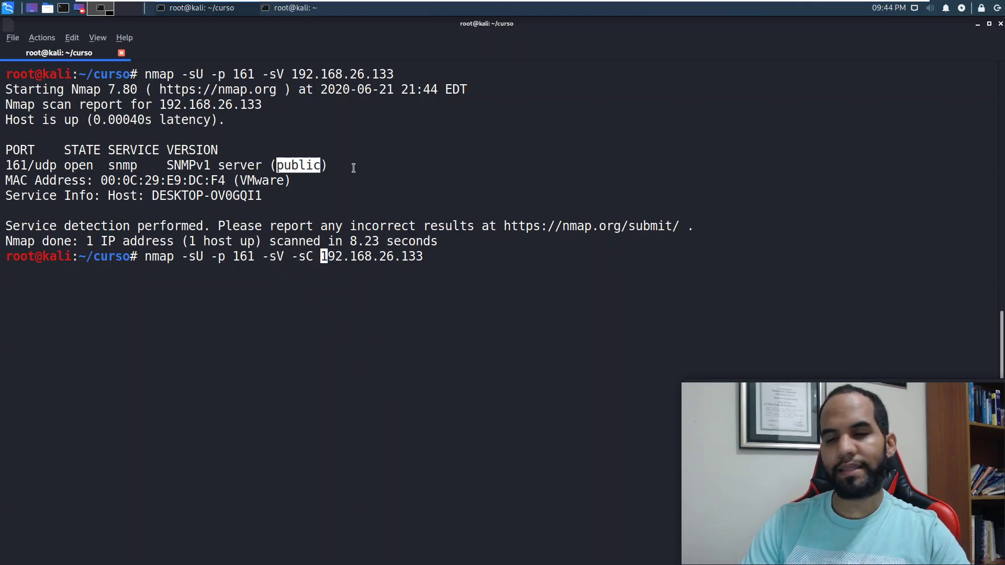
pyautogui.press('Return')
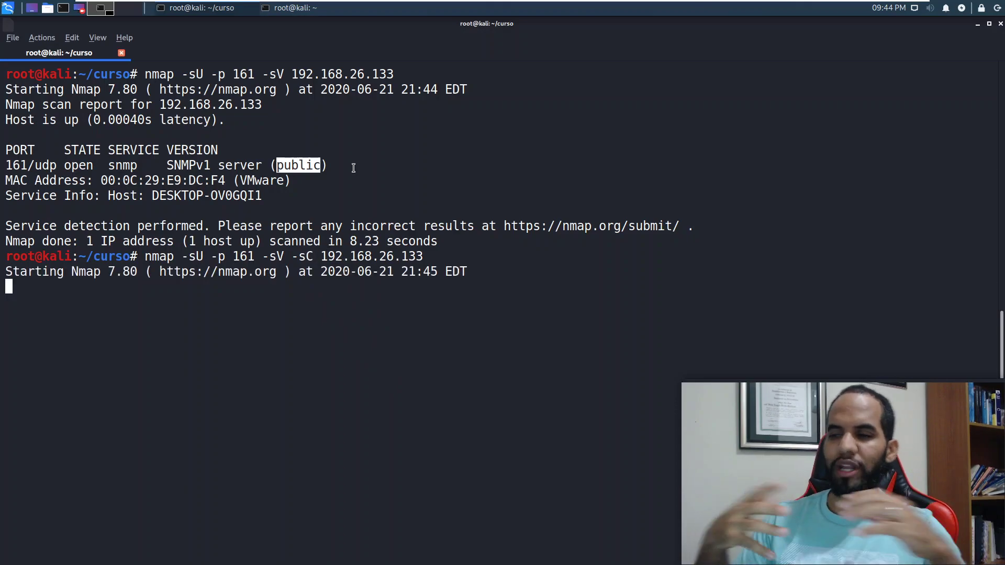
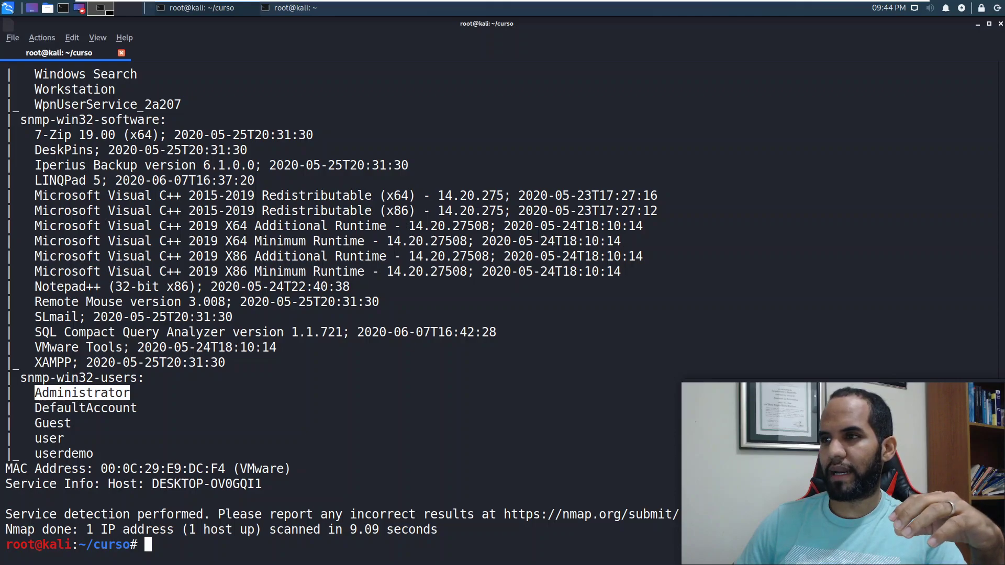
# Step: Highlight the snmp-win32-software entries (VMware Tools, XAMPP, SLmail), then scroll up to the Windows services list
pyautogui.tripleClick(131, 121)
pyautogui.moveTo(226, 363); pyautogui.dragTo(46, 348)
pyautogui.click(51, 329)
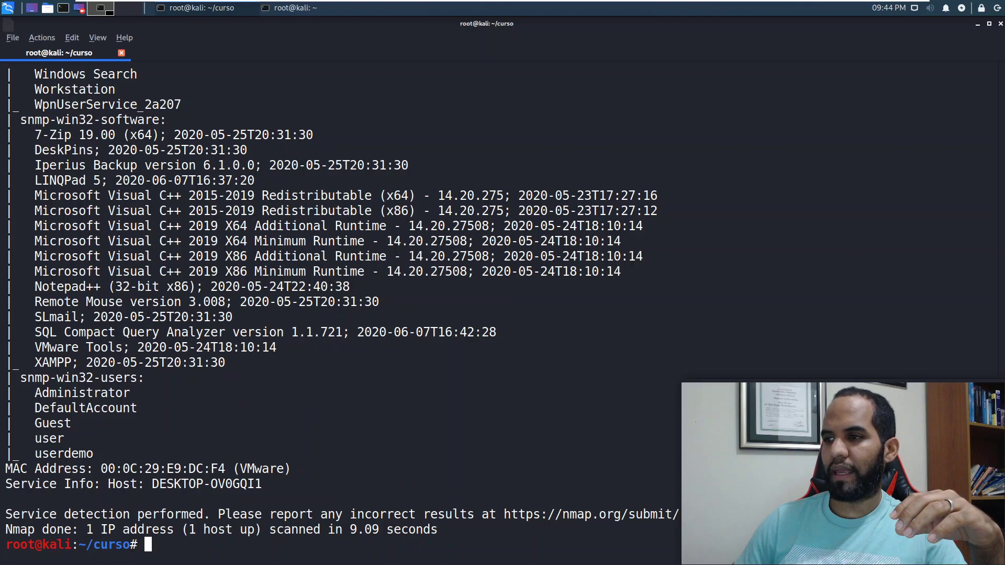
pyautogui.moveTo(452, 332); pyautogui.dragTo(74, 316)
pyautogui.click(74, 314)
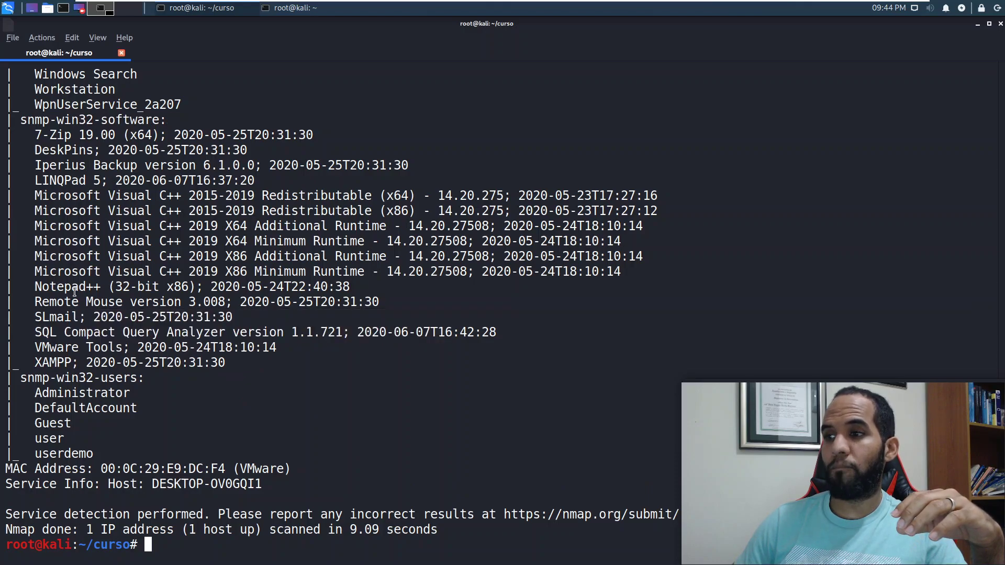
pyautogui.scroll(8, 306, 295)
pyautogui.scroll(16, 135, 349)
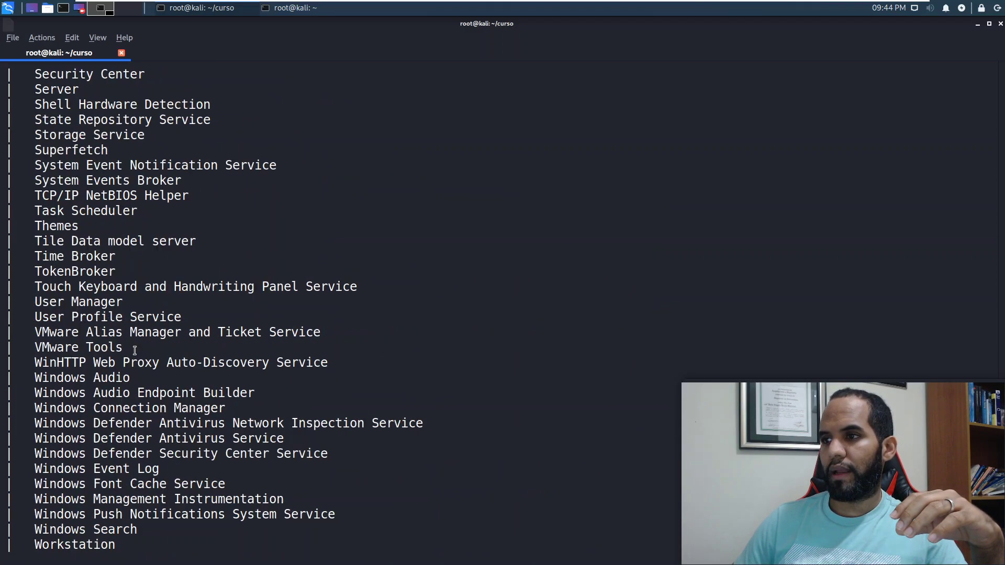
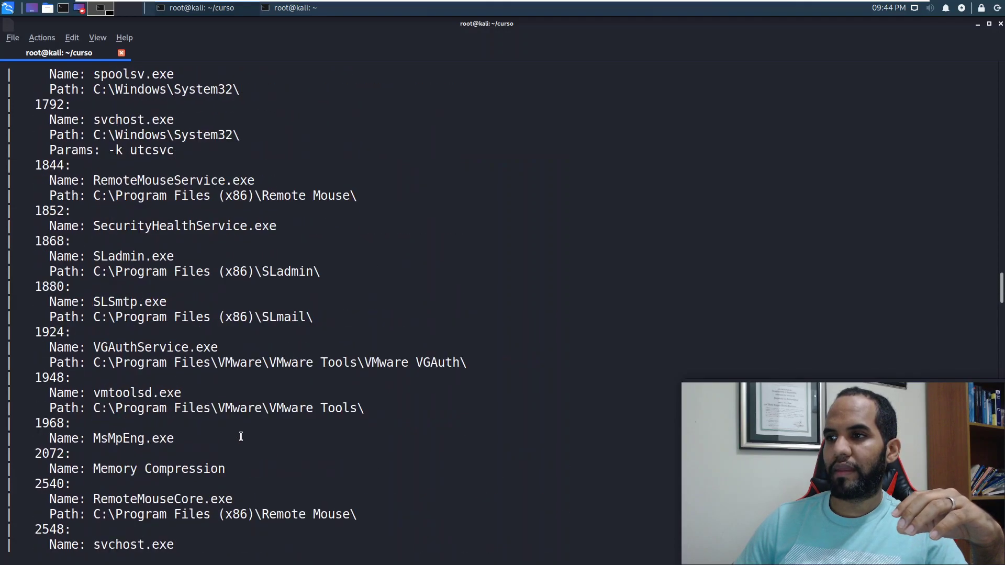
# Step: Clear the old scan output, then print snmp-check's help for 192.168.26.133 with -h
pyautogui.scroll(20, 247, 439)
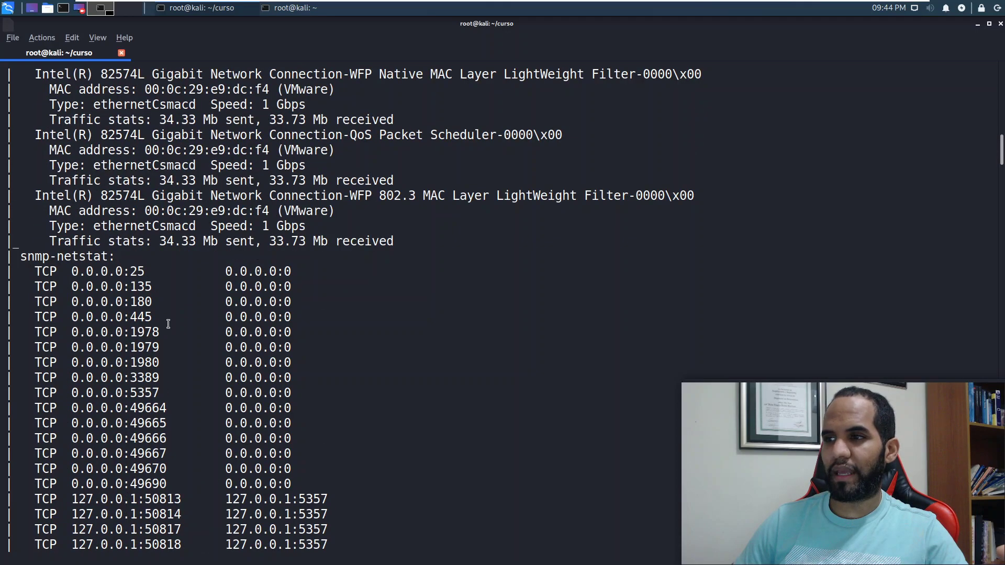
pyautogui.scroll(4, 168, 324)
pyautogui.scroll(5, 168, 324)
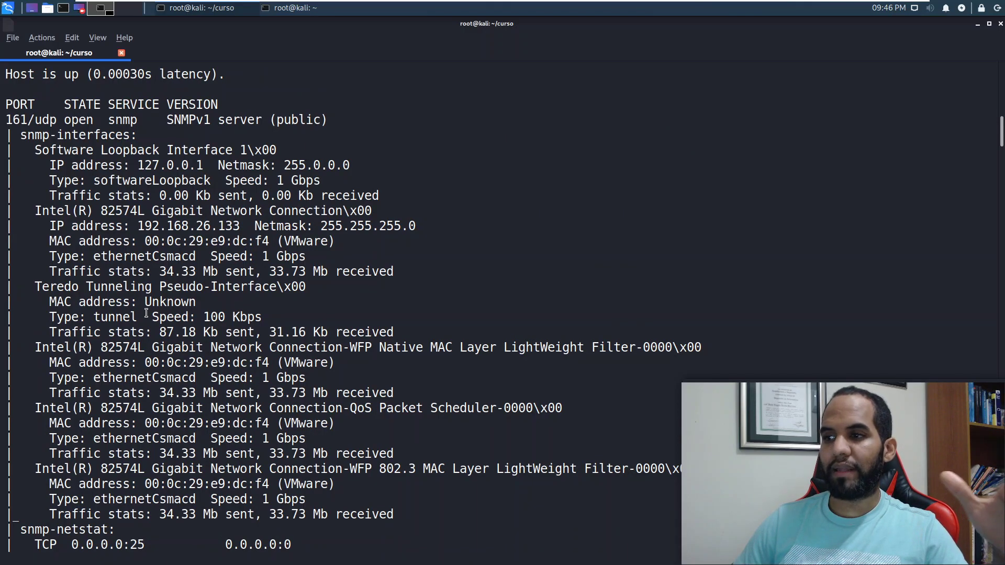
pyautogui.write('q')
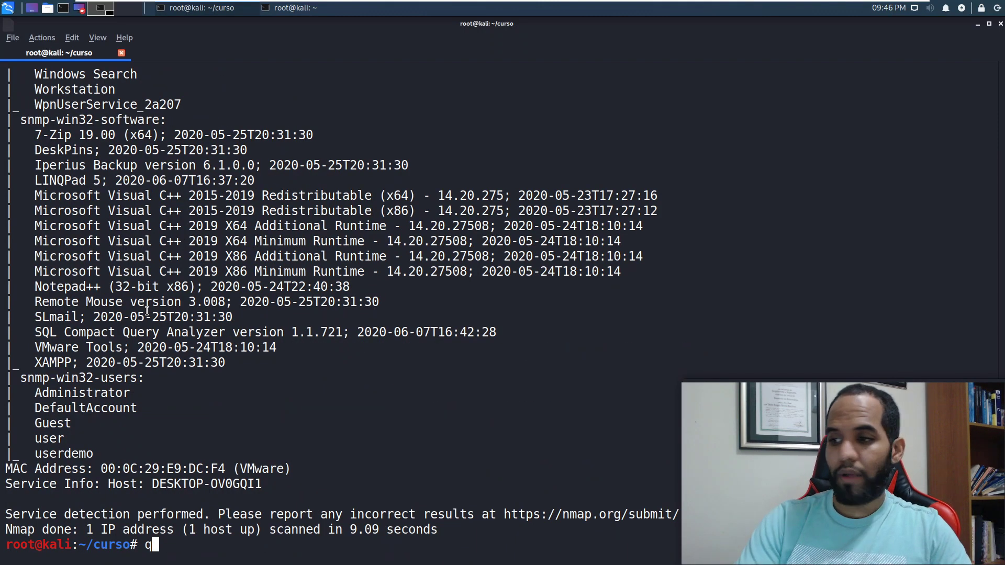
pyautogui.press('BackSpace')
pyautogui.write('clear')
pyautogui.press('Return')
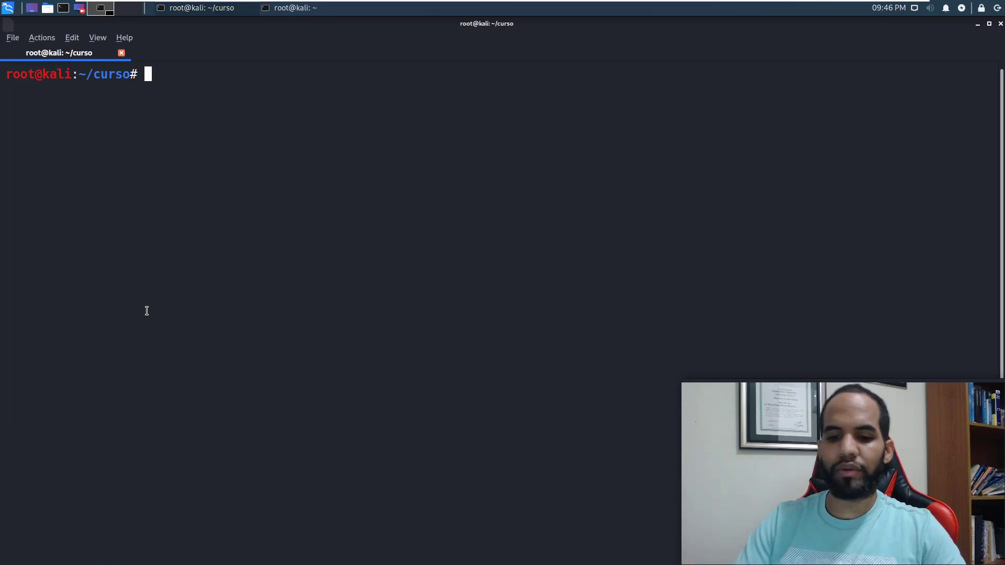
pyautogui.write('snmp-check 10')
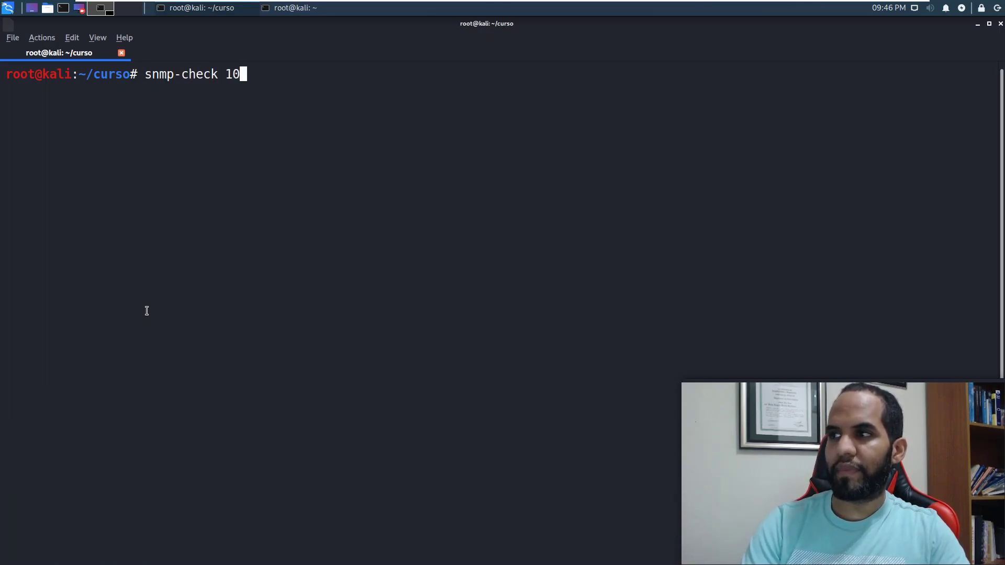
pyautogui.write('2.168.26.133 -h')
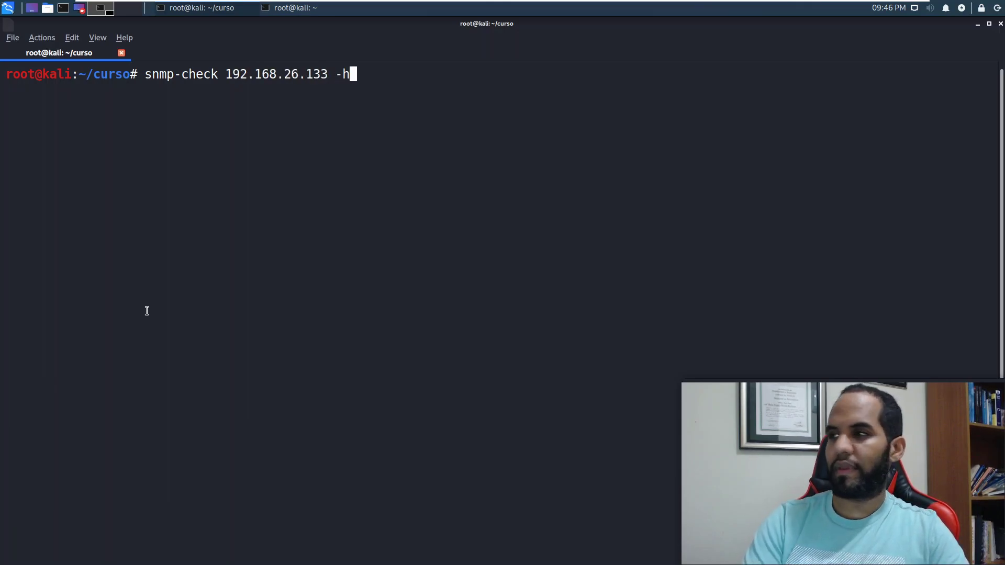
pyautogui.press('Return')
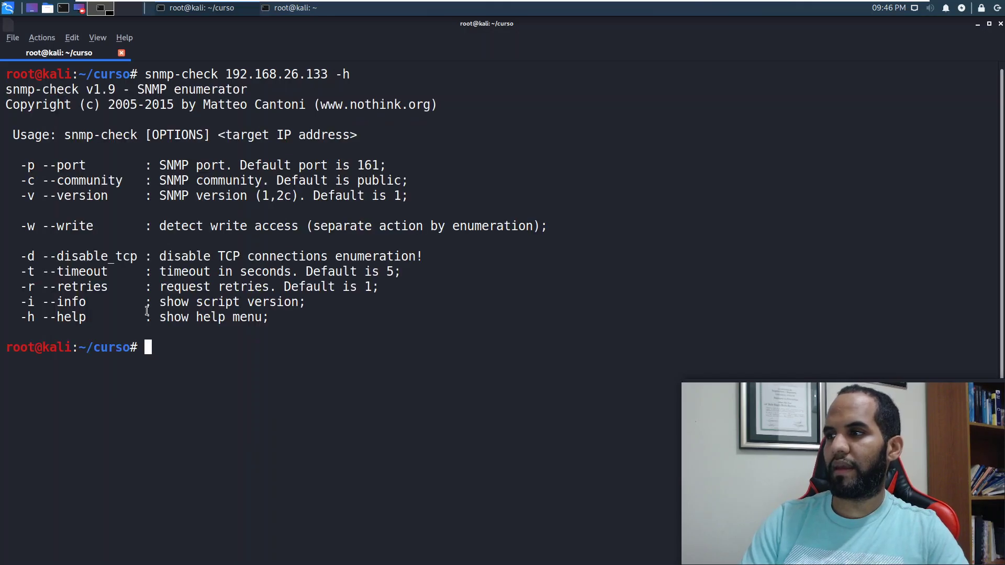
# Step: Recall the snmp-check command without -h, highlighting default community public and port 161 in help
pyautogui.press('Up')
pyautogui.press('BackSpace')
pyautogui.press('BackSpace')
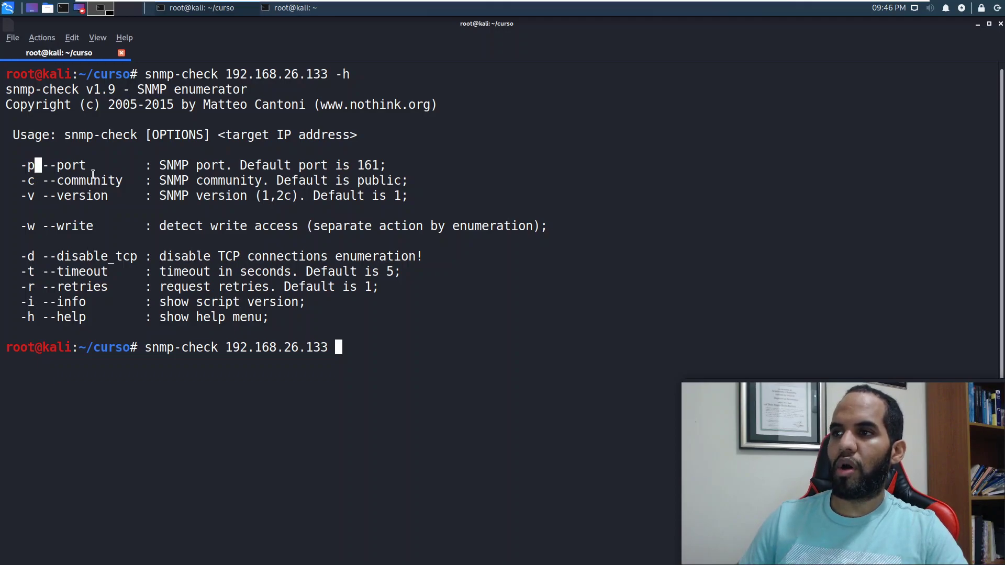
pyautogui.doubleClick(92, 174)
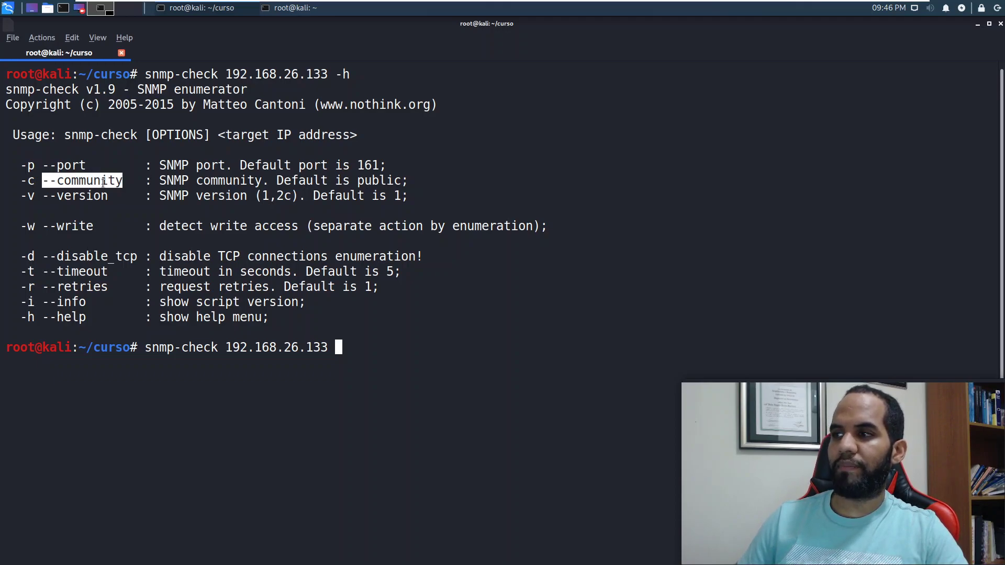
pyautogui.doubleClick(373, 180)
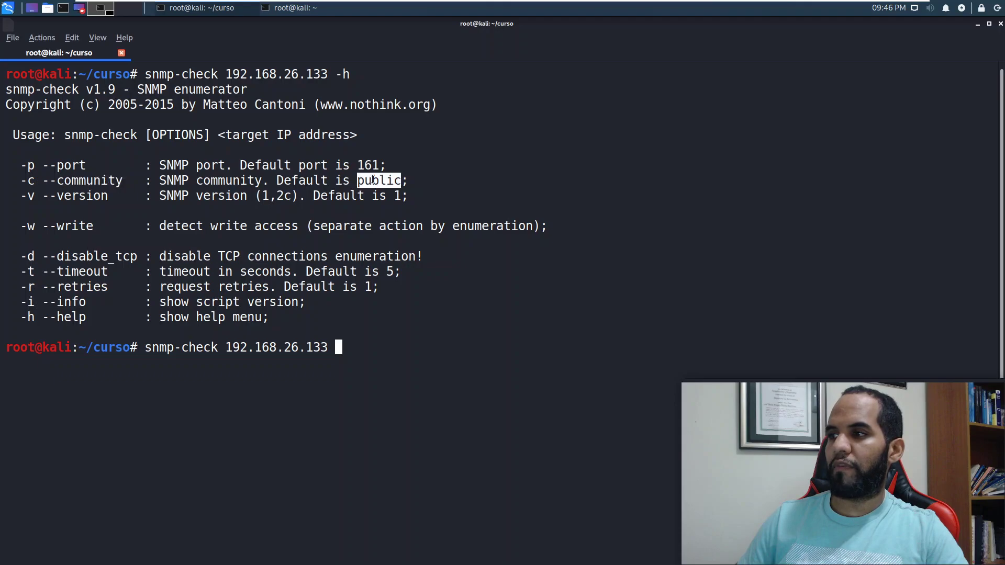
pyautogui.doubleClick(369, 165)
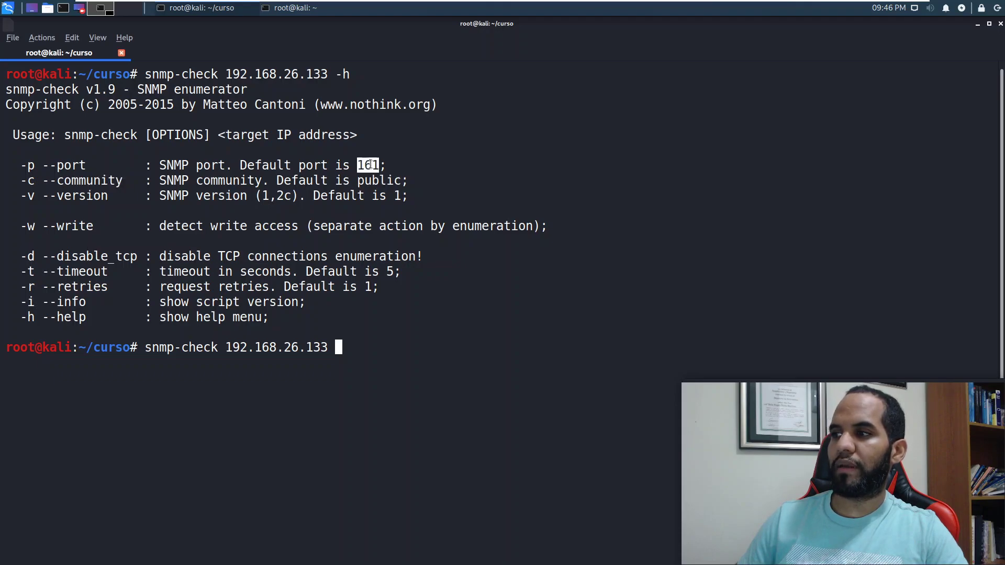
pyautogui.click(368, 168)
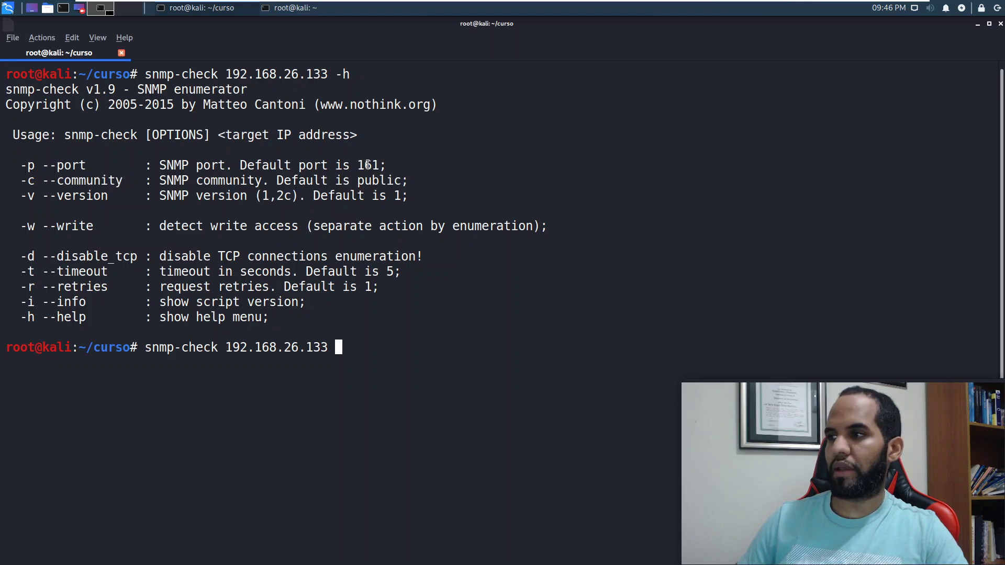
# Step: Highlight the community option and default SNMP version 1, then trim the command's trailing space
pyautogui.tripleClick(365, 178)
pyautogui.doubleClick(365, 178)
pyautogui.moveTo(402, 196); pyautogui.dragTo(325, 196)
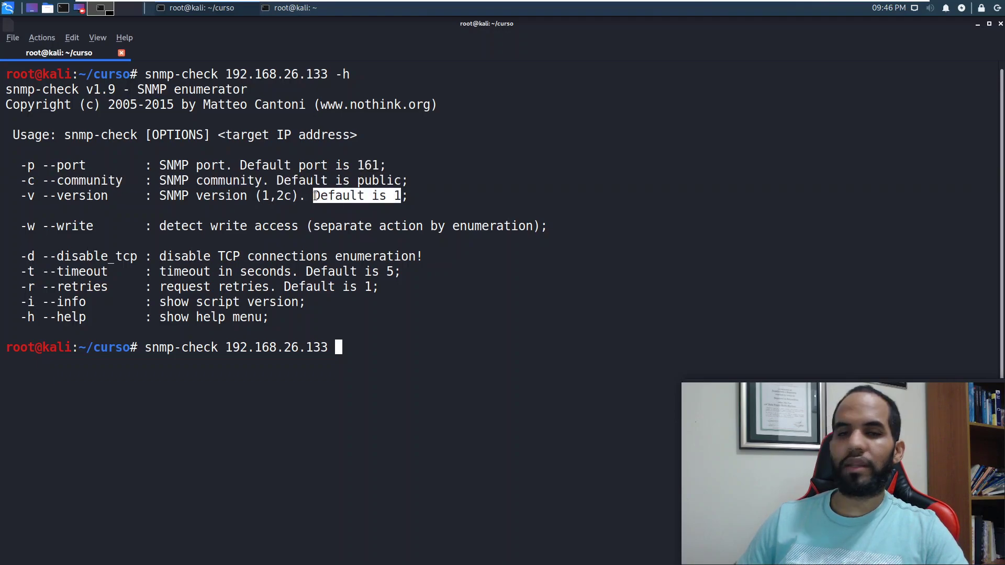
pyautogui.click(374, 238)
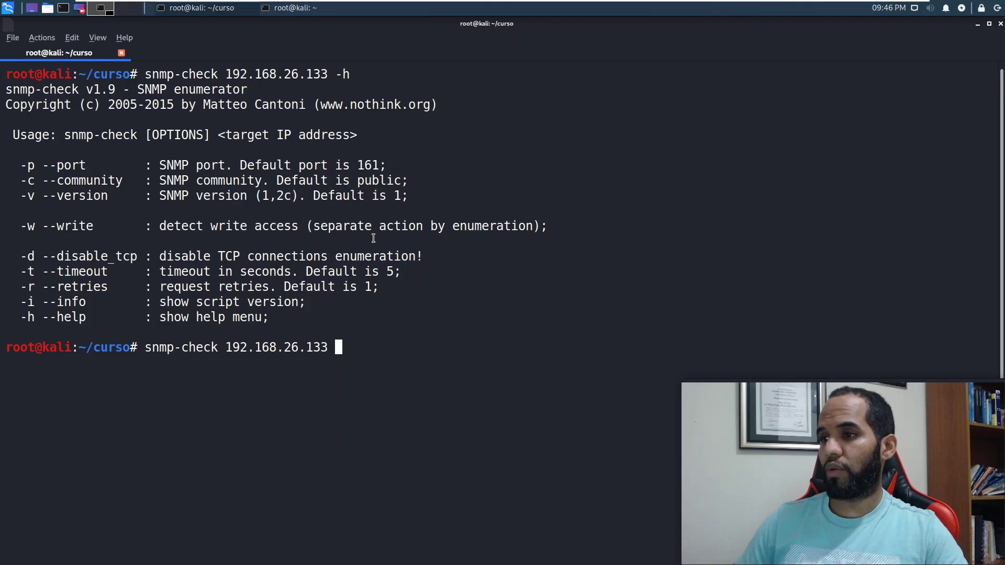
pyautogui.press('BackSpace')
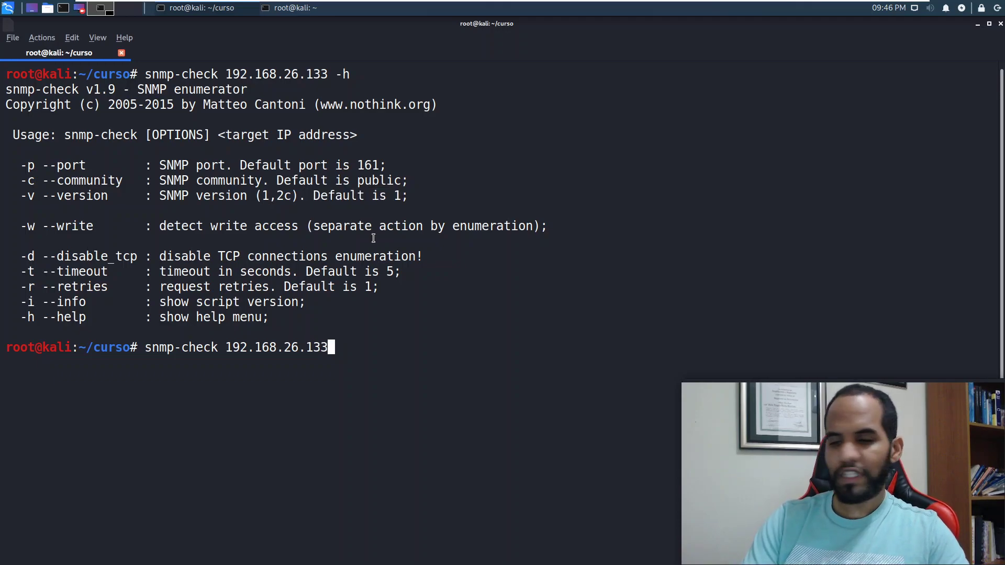
# Step: Run snmp-check 192.168.26.133 and review its Software components heading and device list
pyautogui.press('Return')
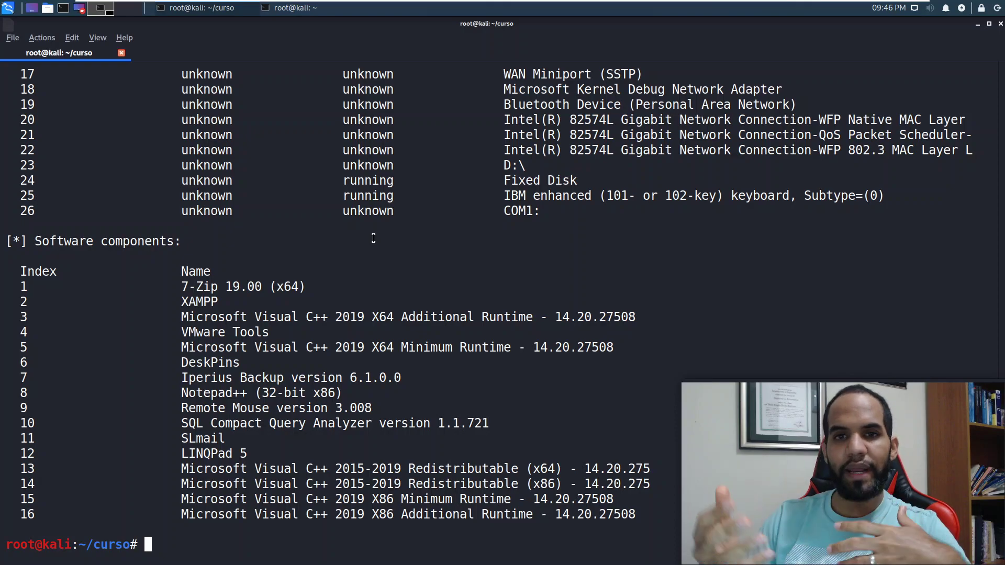
pyautogui.moveTo(49, 256); pyautogui.dragTo(144, 241)
pyautogui.click(272, 380)
pyautogui.scroll(9, 271, 379)
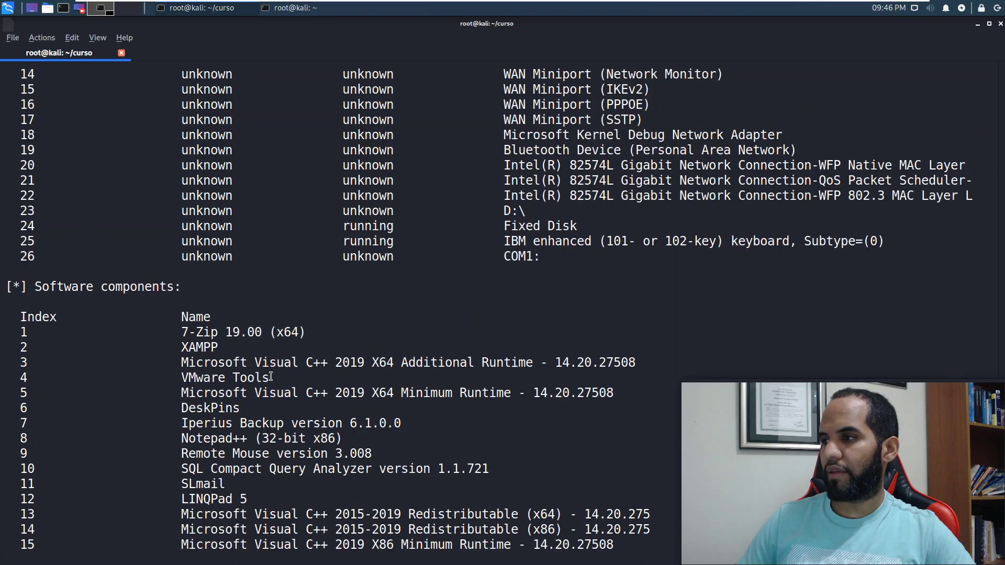
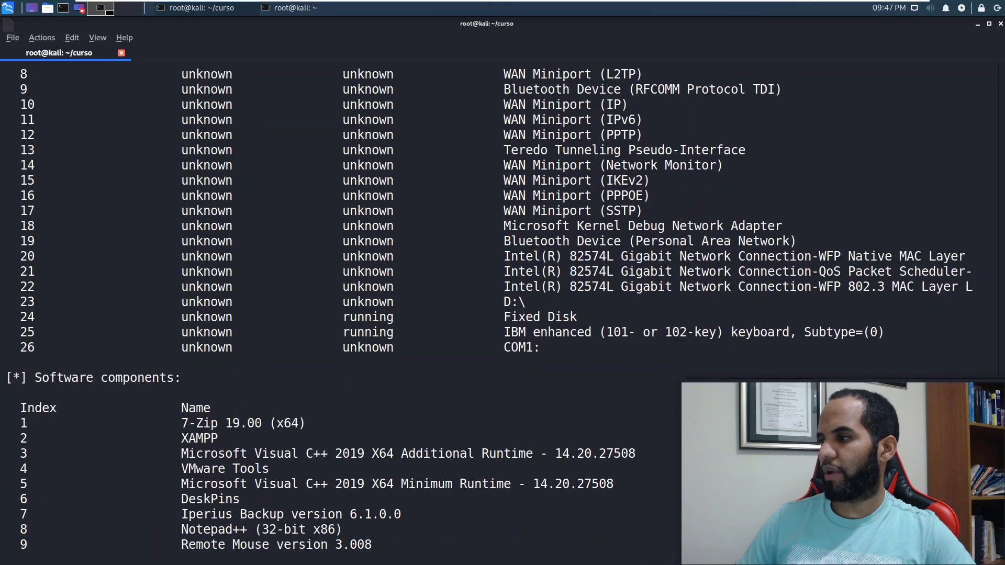
# Step: Highlight the COM1:, keyboard and D:\ device entries and the Intel network adapter on row 22
pyautogui.doubleClick(520, 347)
pyautogui.doubleClick(562, 333)
pyautogui.doubleClick(525, 302)
pyautogui.moveTo(694, 283); pyautogui.dragTo(508, 280)
# Step: Scroll up to Storage information and highlight the C:\ drive label and serial number
pyautogui.scroll(12, 515, 360)
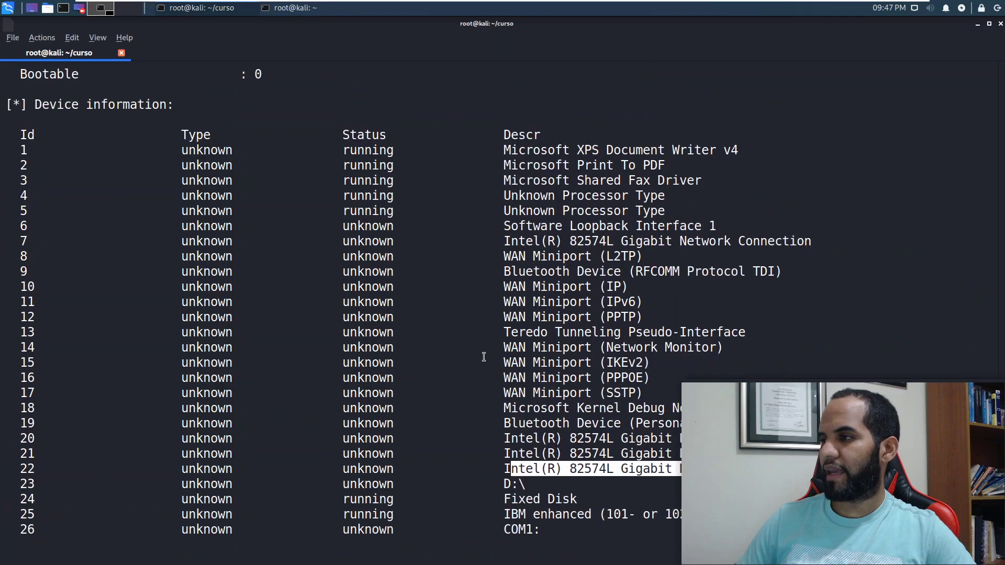
pyautogui.scroll(1, 148, 328)
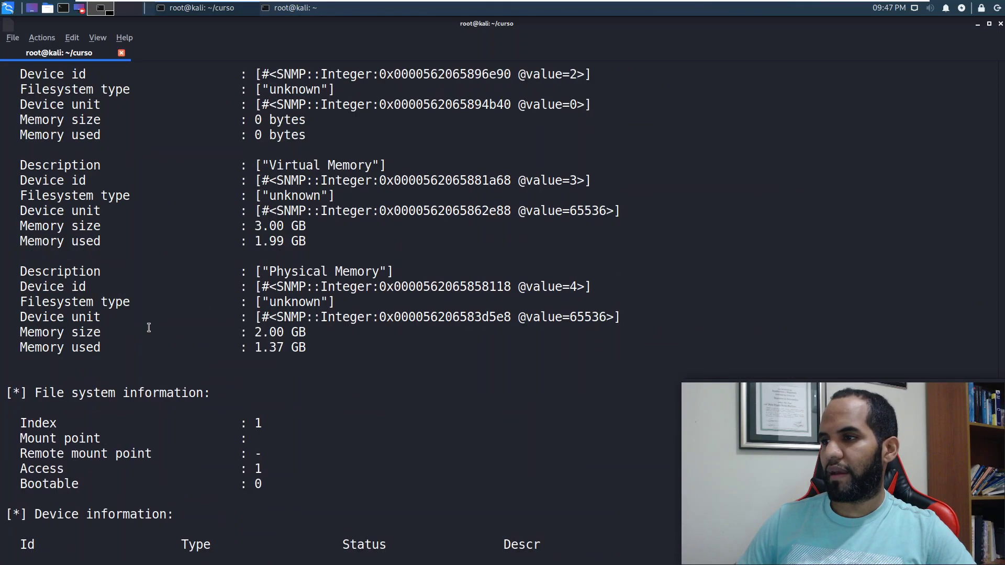
pyautogui.scroll(4, 157, 390)
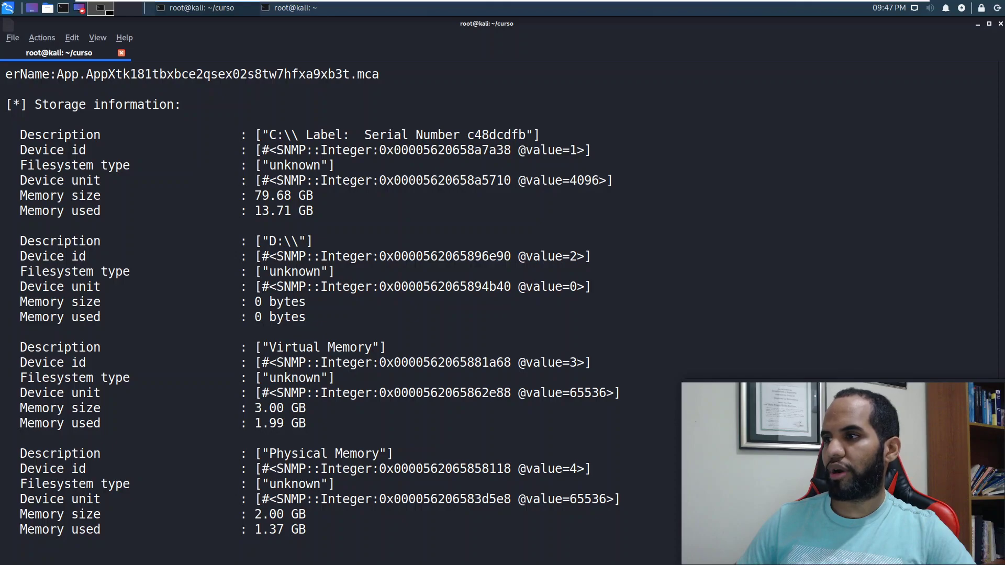
pyautogui.moveTo(266, 134); pyautogui.dragTo(532, 134)
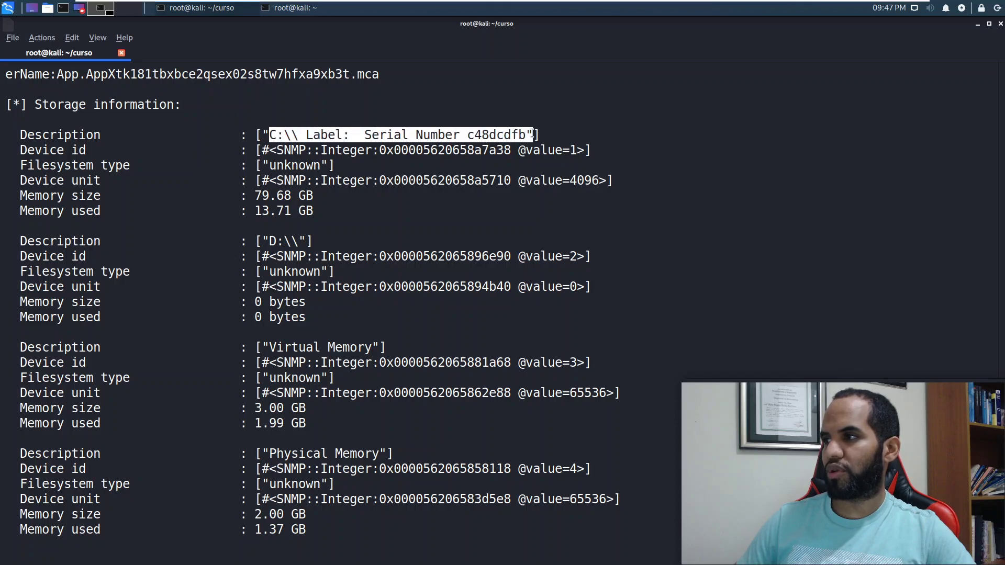
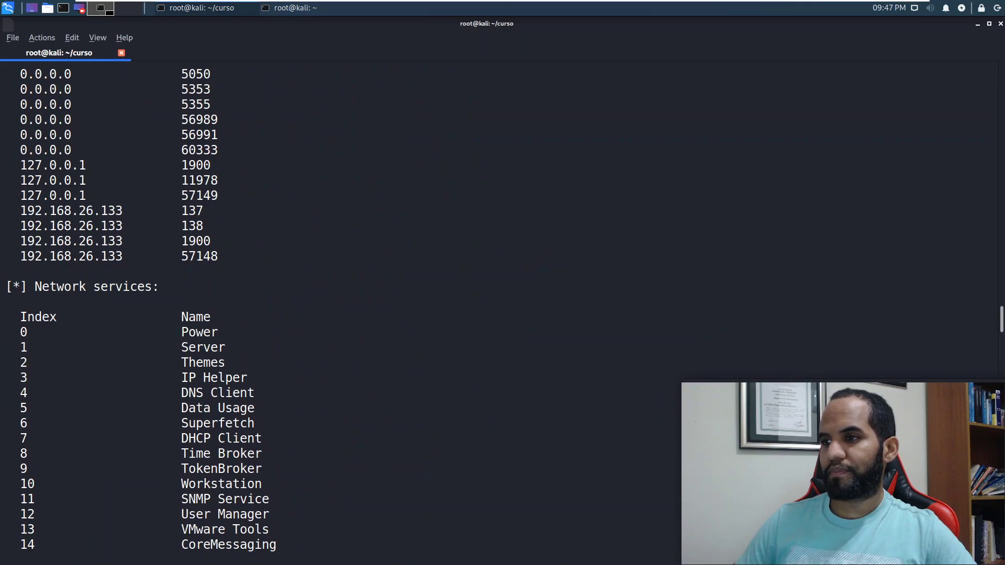
# Step: Scroll back to the System information of 192.168.26.133, highlight its Description, then clear the terminal
pyautogui.scroll(4, 212, 313)
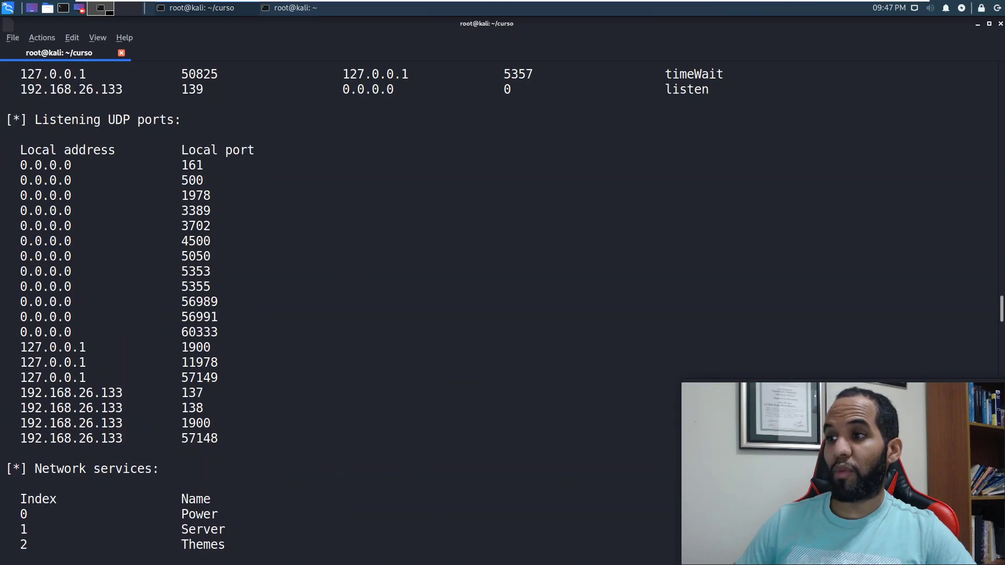
pyautogui.scroll(14, 174, 354)
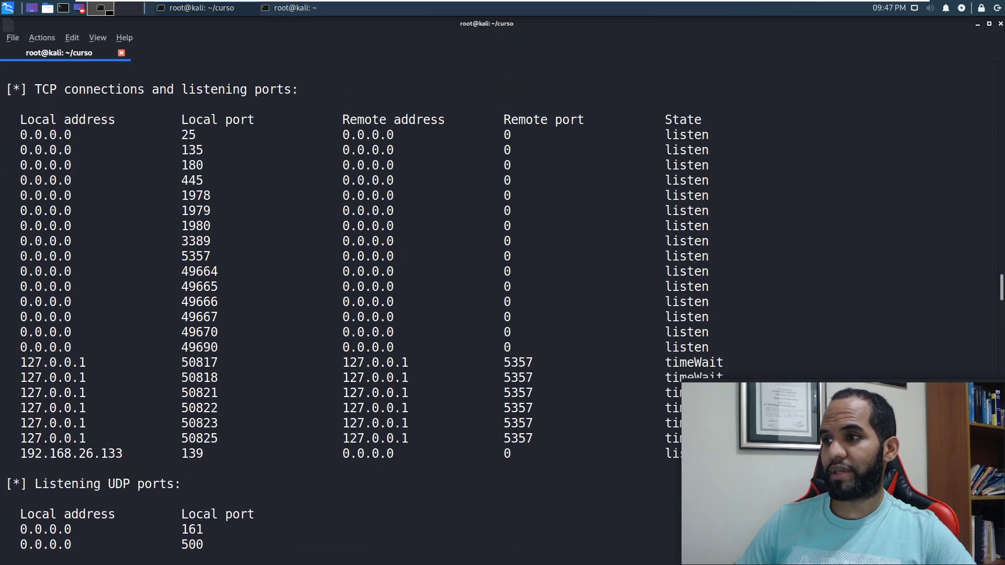
pyautogui.scroll(10, 217, 322)
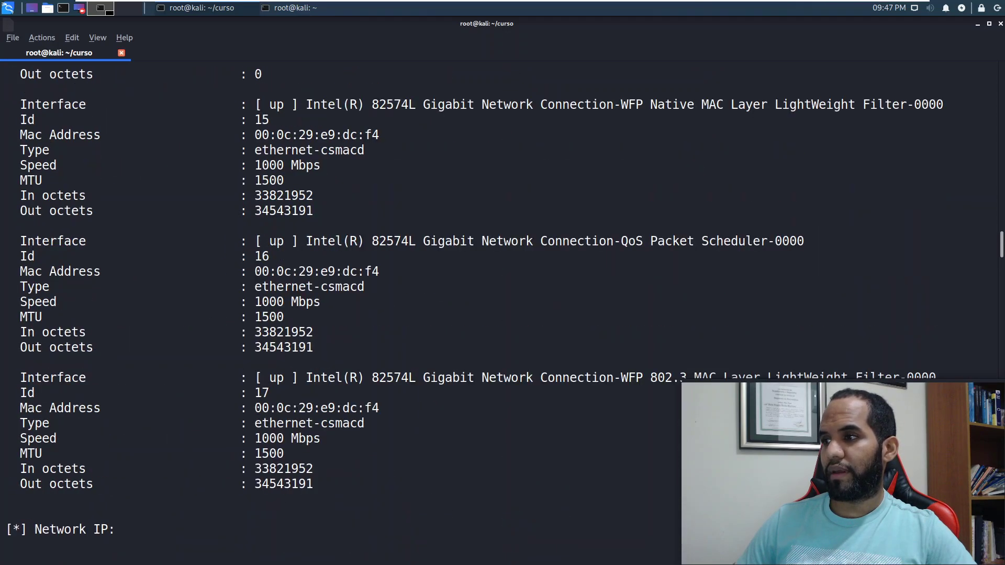
pyautogui.scroll(-5, 238, 343)
pyautogui.scroll(20, 238, 343)
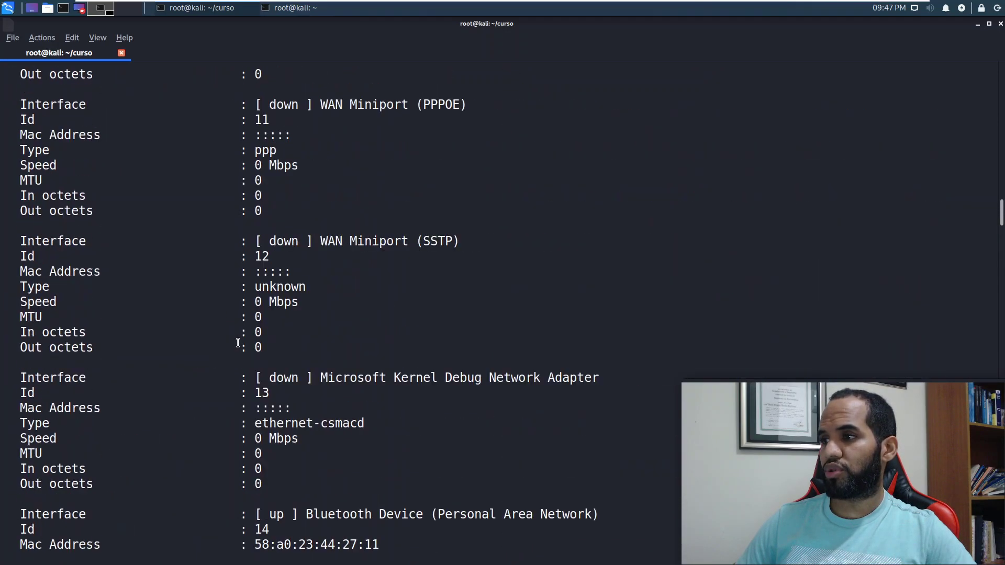
pyautogui.scroll(20, 238, 343)
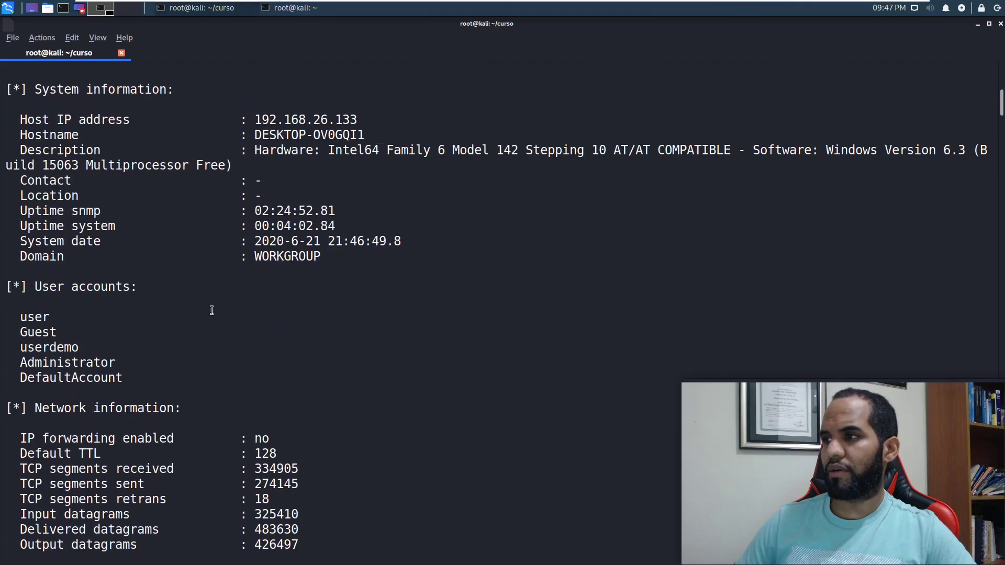
pyautogui.scroll(2, 212, 310)
pyautogui.moveTo(257, 232); pyautogui.dragTo(691, 241)
pyautogui.click(626, 241)
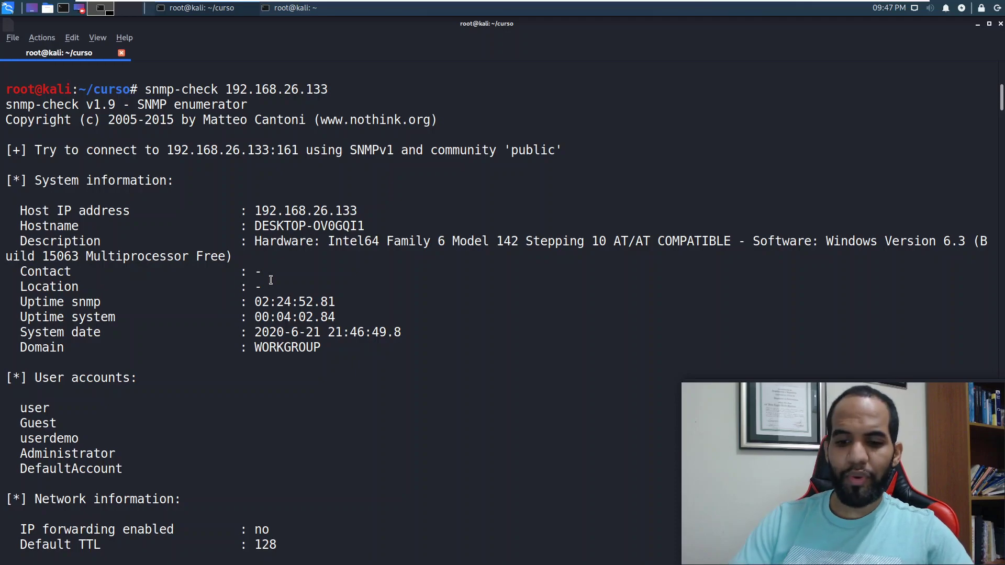
pyautogui.hotkey('ctrl', 'l')
pyautogui.press('Return')
# Step: Clear the Kali terminal, then open the SNMP Service properties on the Windows 10 VM
pyautogui.hotkey('ctrl', 'l')
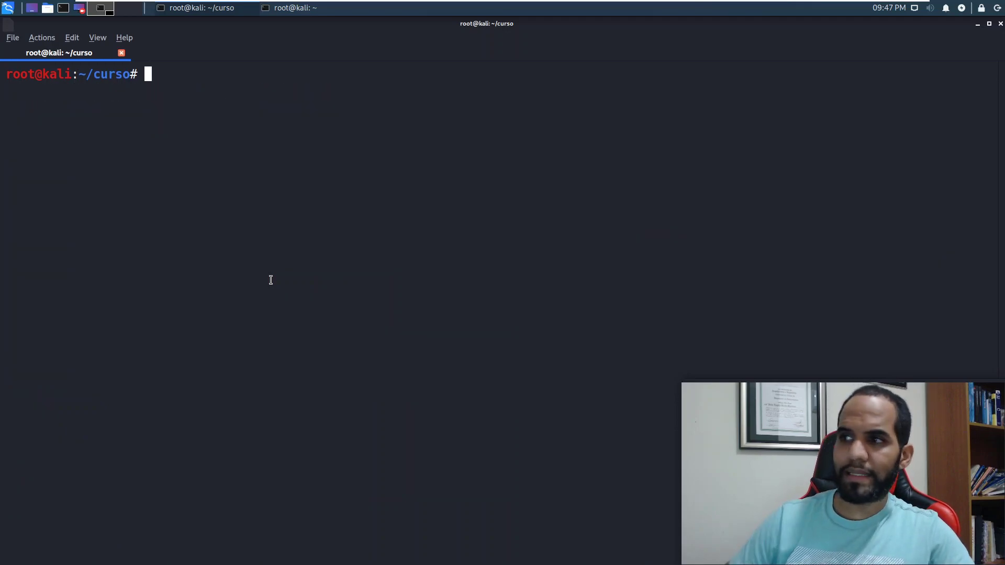
pyautogui.moveTo(615, 6)
pyautogui.click(821, 7)
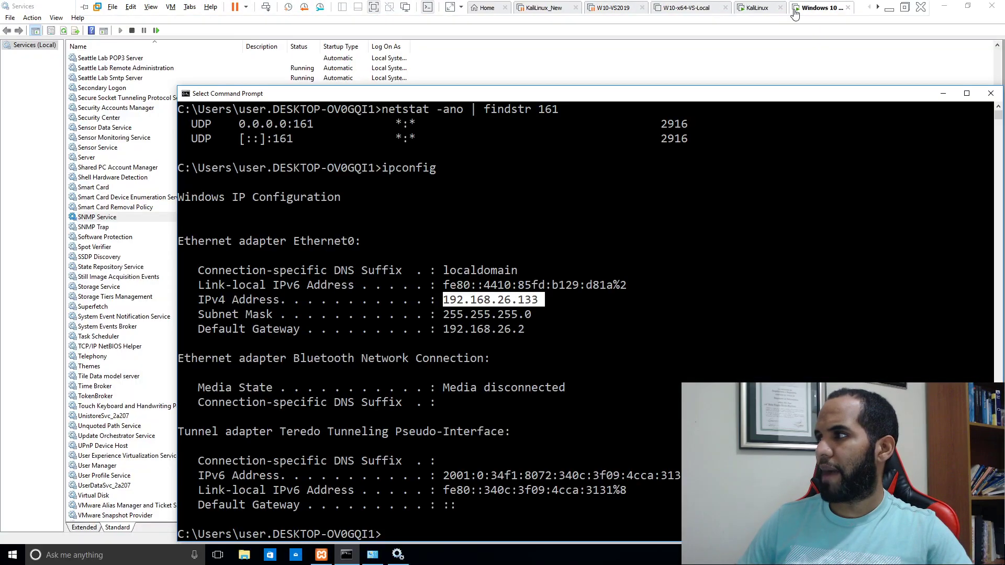
pyautogui.click(103, 232)
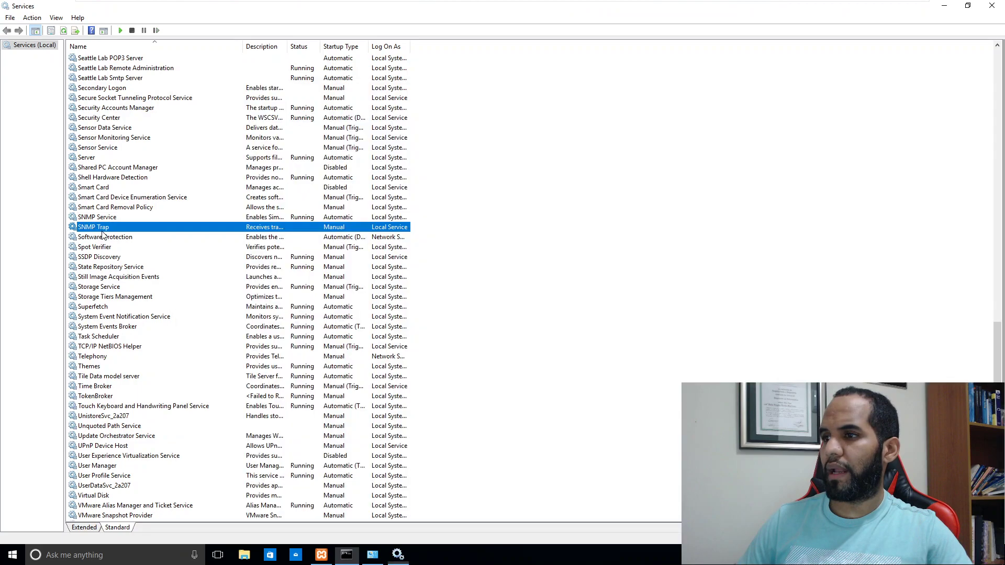
pyautogui.doubleClick(162, 218)
# Step: Rename the SNMP security community 'public' to 'plaintext'
pyautogui.click(512, 173)
pyautogui.click(535, 171)
pyautogui.click(462, 224)
pyautogui.click(501, 261)
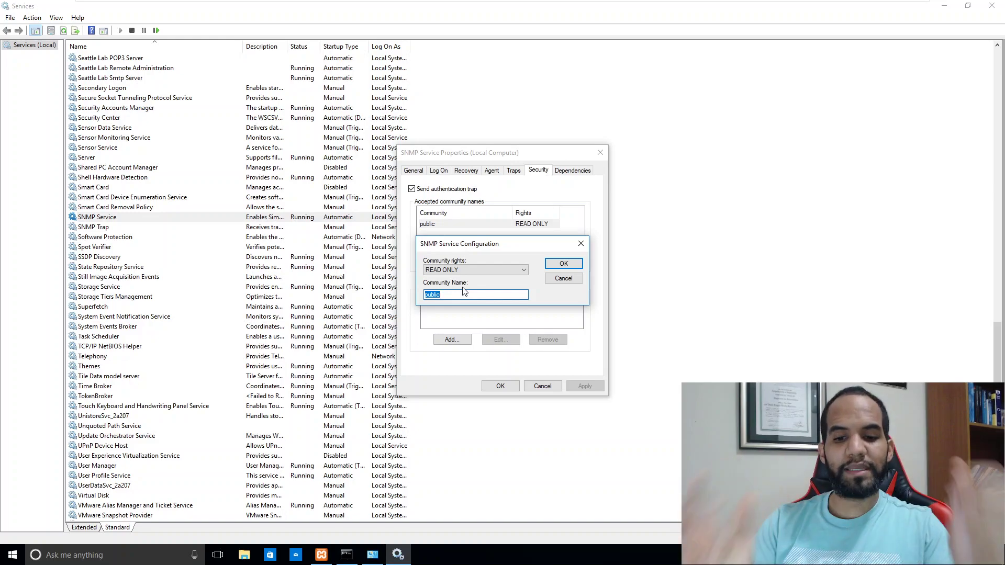
pyautogui.write('plaintext')
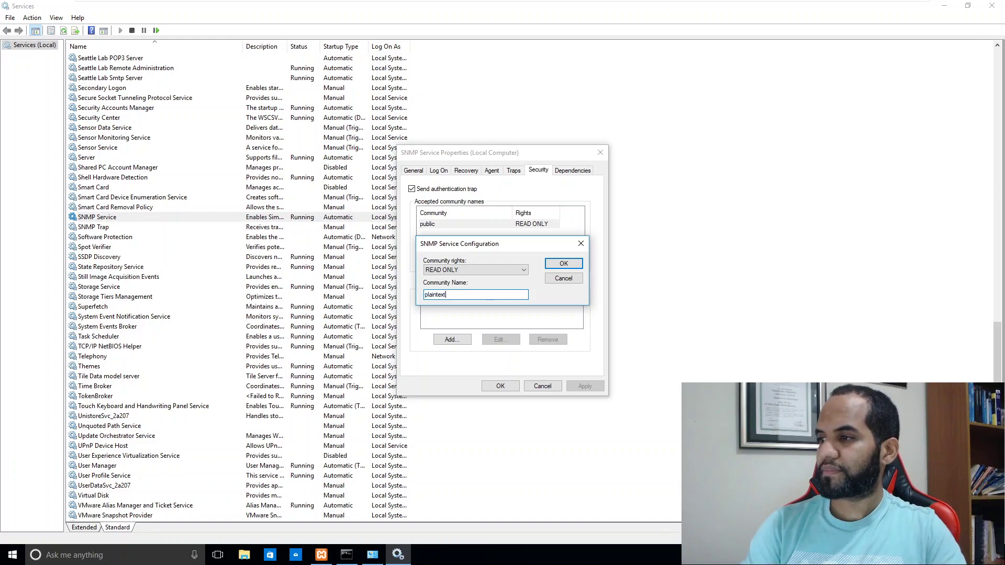
pyautogui.press('Return')
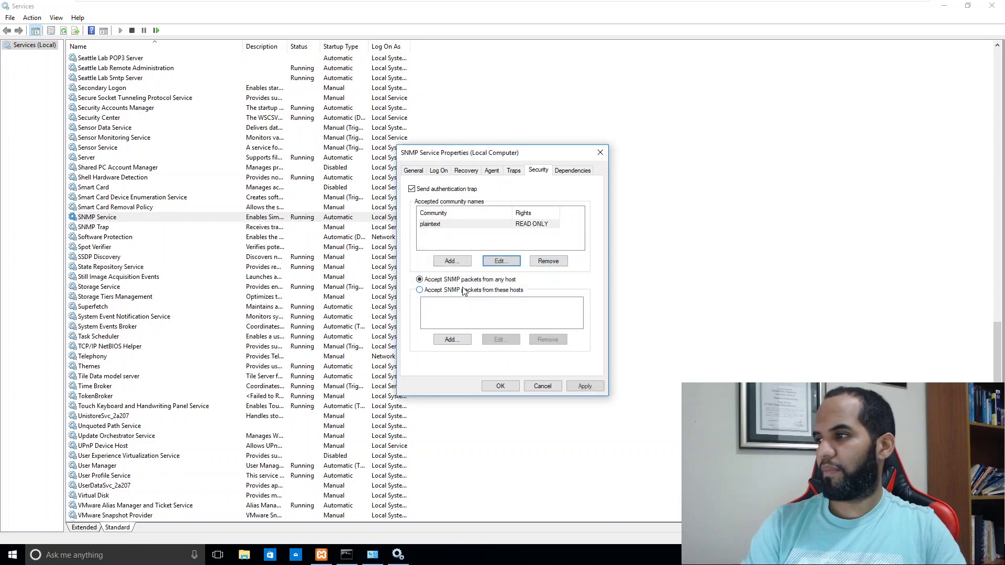
pyautogui.click(497, 263)
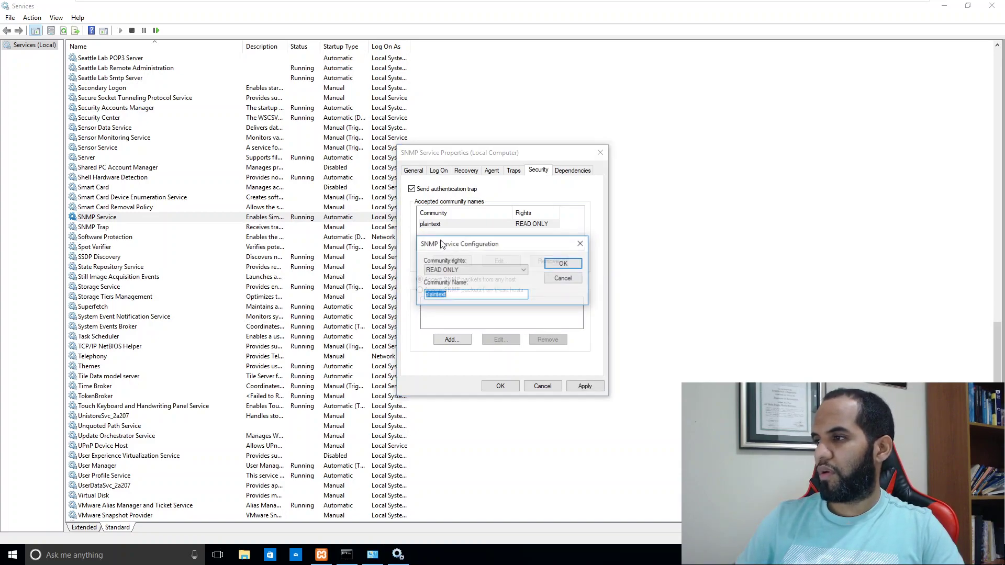
pyautogui.click(562, 263)
# Step: Apply the SNMP settings, close the properties, and return to the Kali Linux VM
pyautogui.click(600, 385)
pyautogui.click(500, 386)
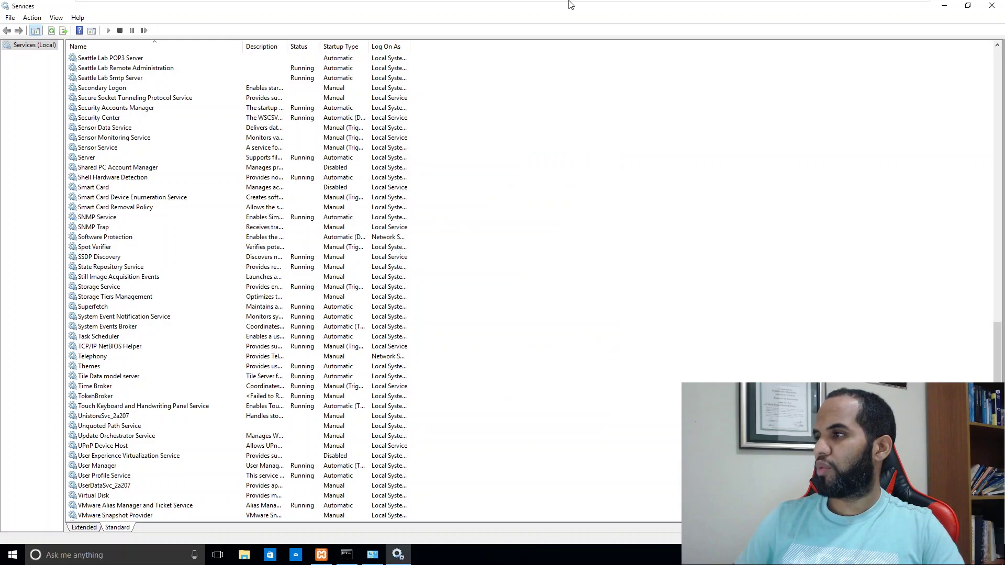
pyautogui.moveTo(579, 4)
pyautogui.click(758, 8)
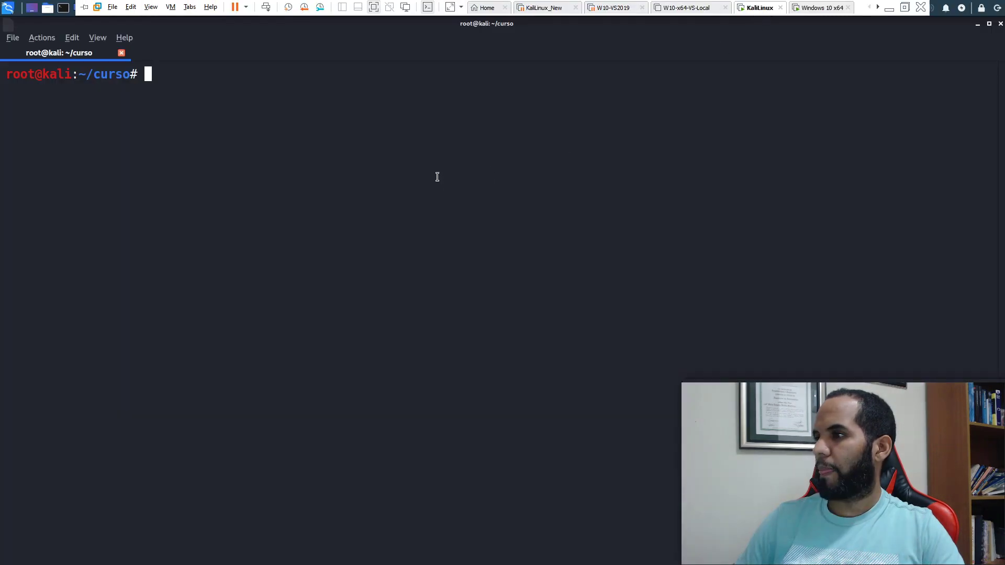
# Step: Change into /usr/share/wordlists/ and list its files
pyautogui.write('cat /usr/share/wordlists/r')
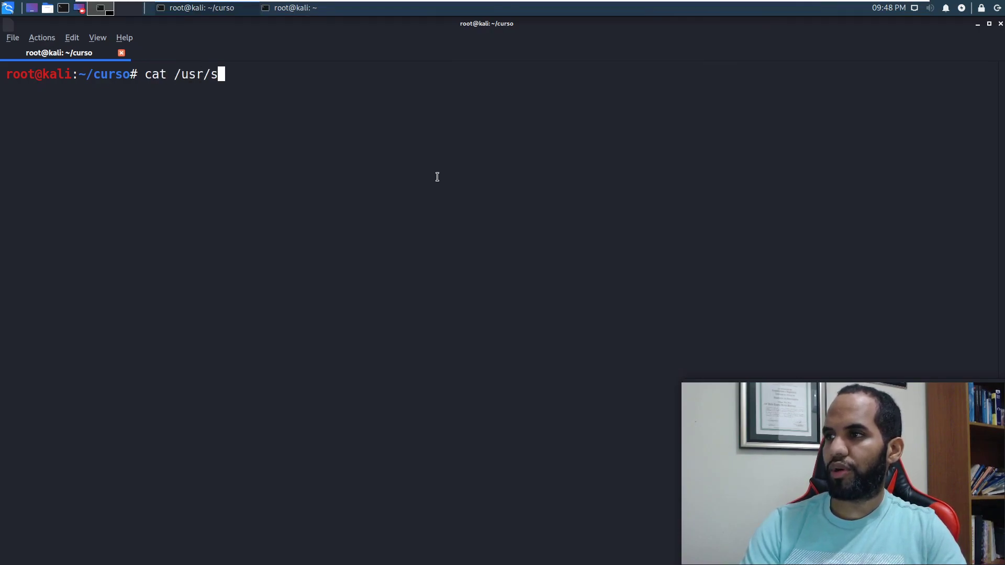
pyautogui.press('Tab')
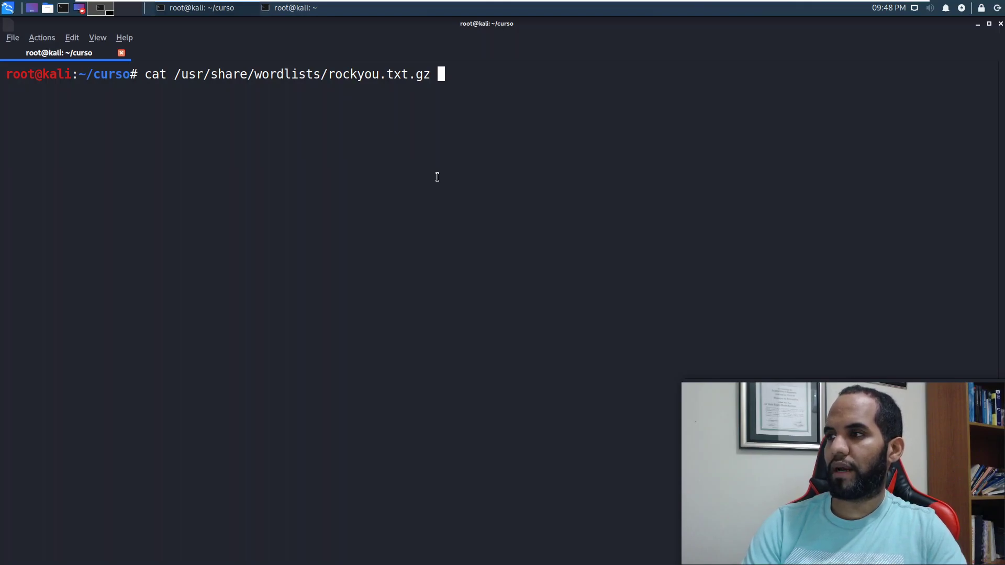
pyautogui.hotkey('ctrl', 'c')
pyautogui.write('cd /')
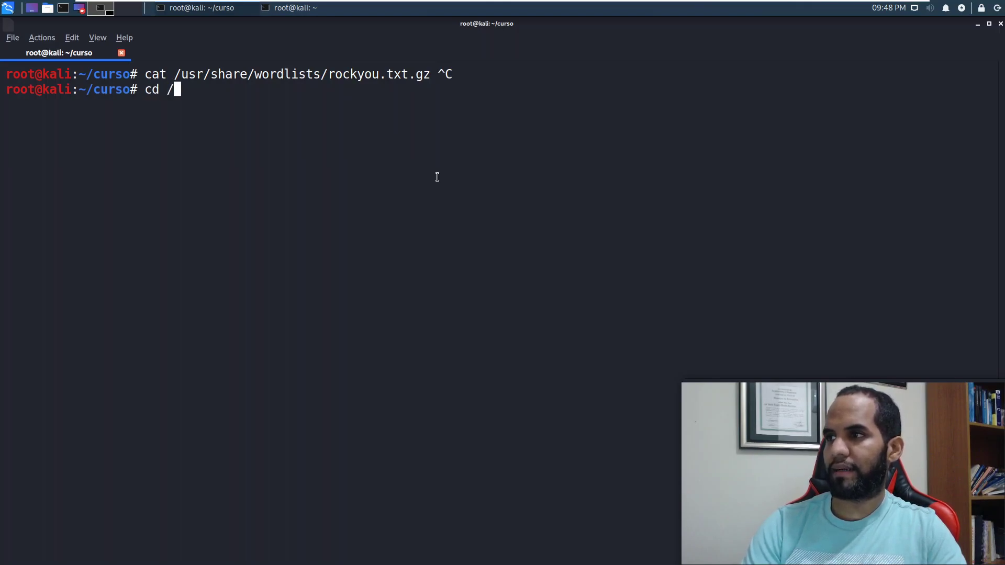
pyautogui.write('usr/share/wordlists/')
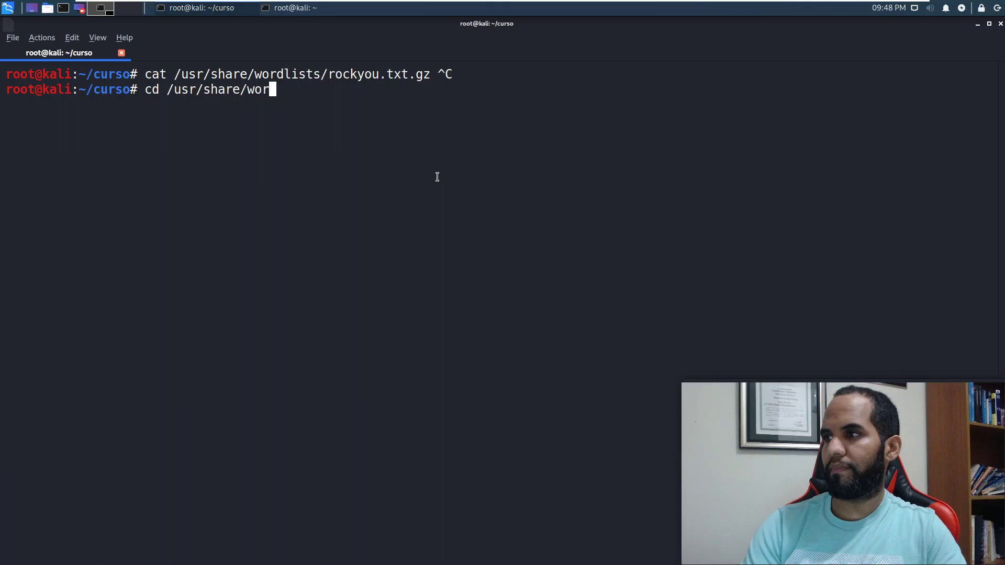
pyautogui.press('Return')
pyautogui.write('l')
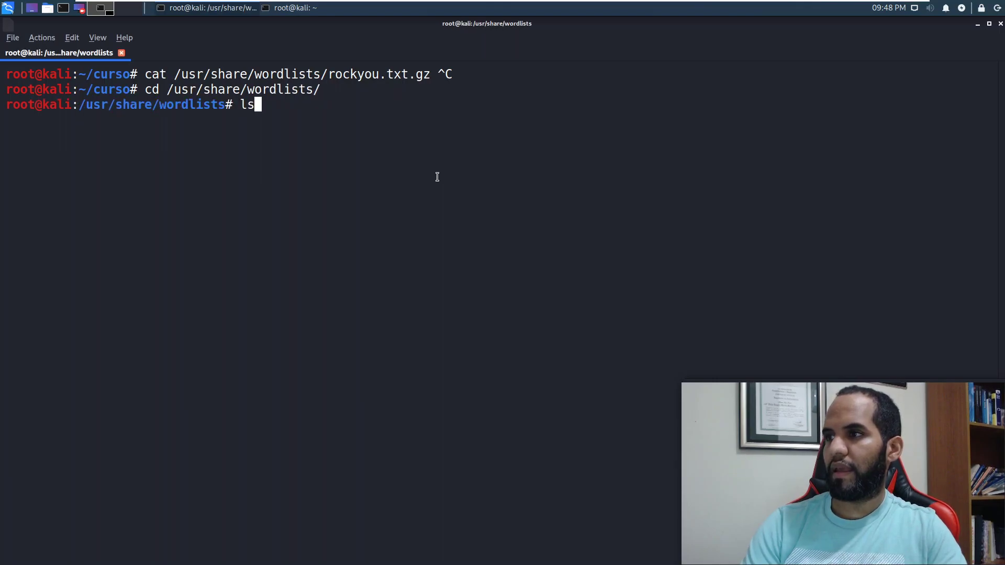
pyautogui.write('s')
pyautogui.press('Return')
# Step: Gunzip rockyou.txt.gz and list the folder to confirm rockyou.txt is present
pyautogui.write('g')
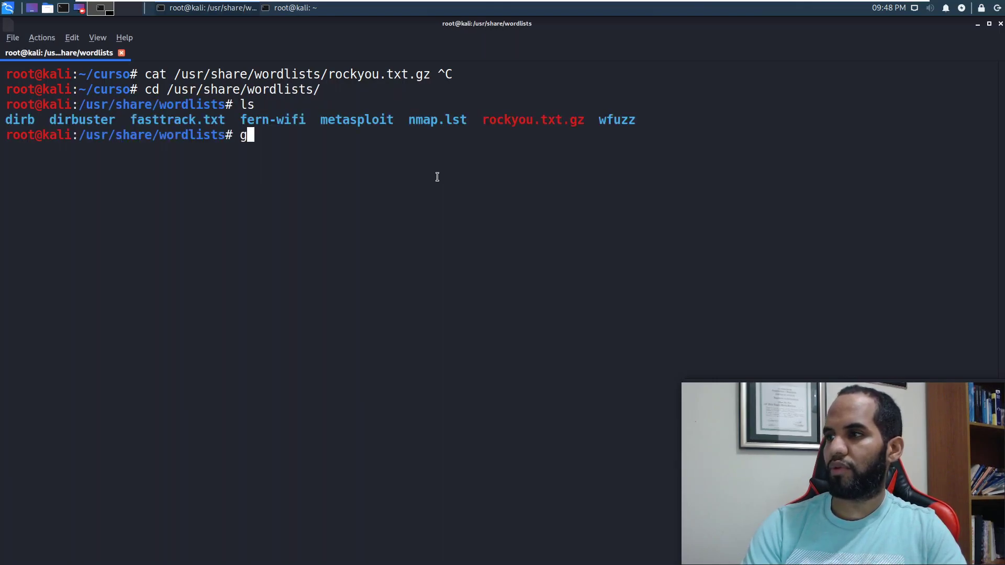
pyautogui.write('unzip ro')
pyautogui.press('Tab')
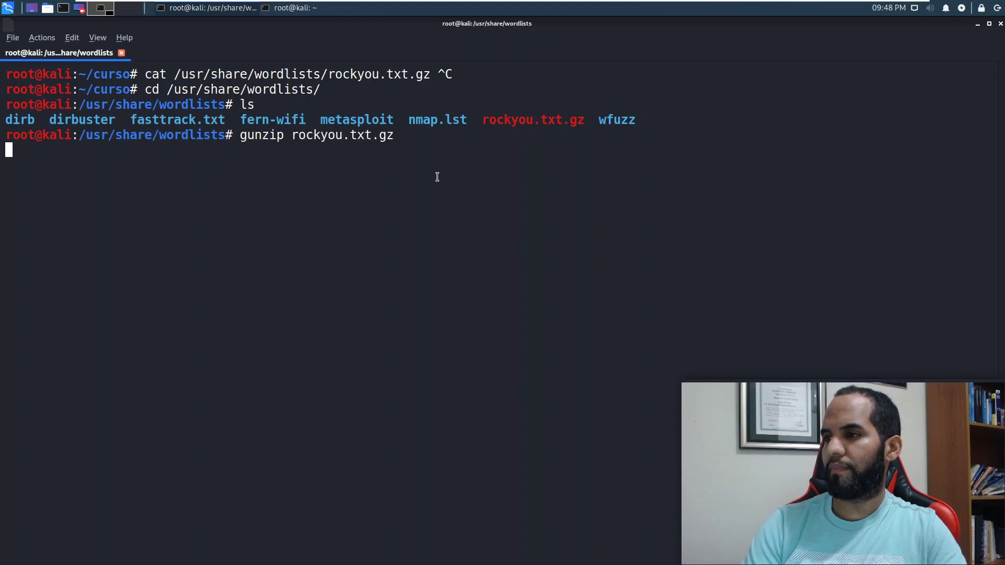
pyautogui.write('ls')
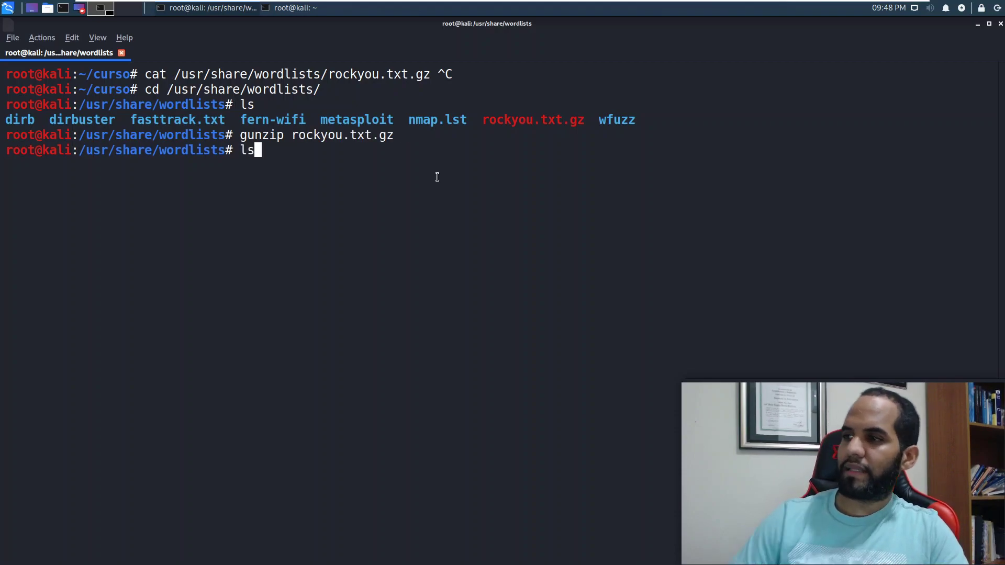
pyautogui.press('Return')
pyautogui.write('\\')
pyautogui.doubleClick(513, 166)
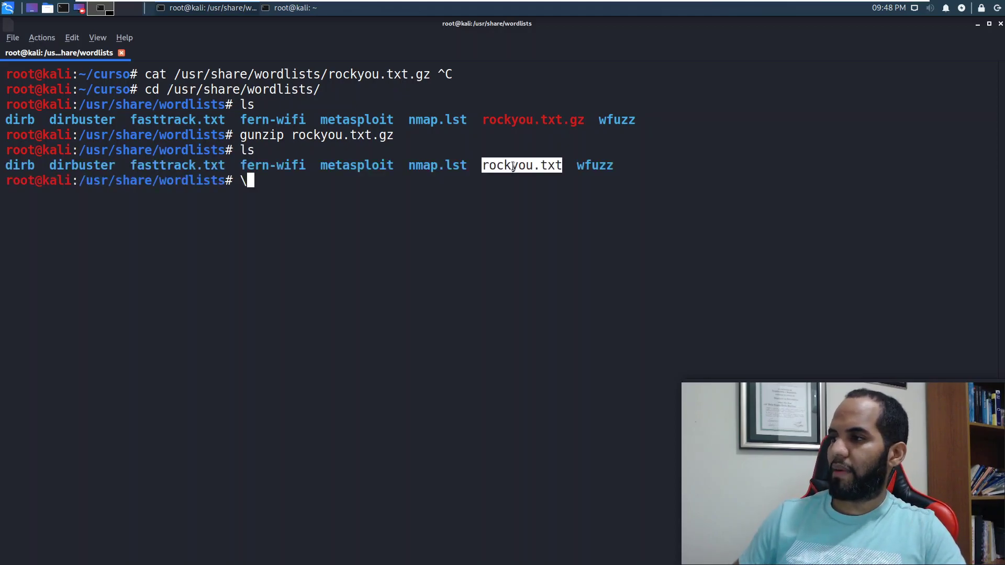
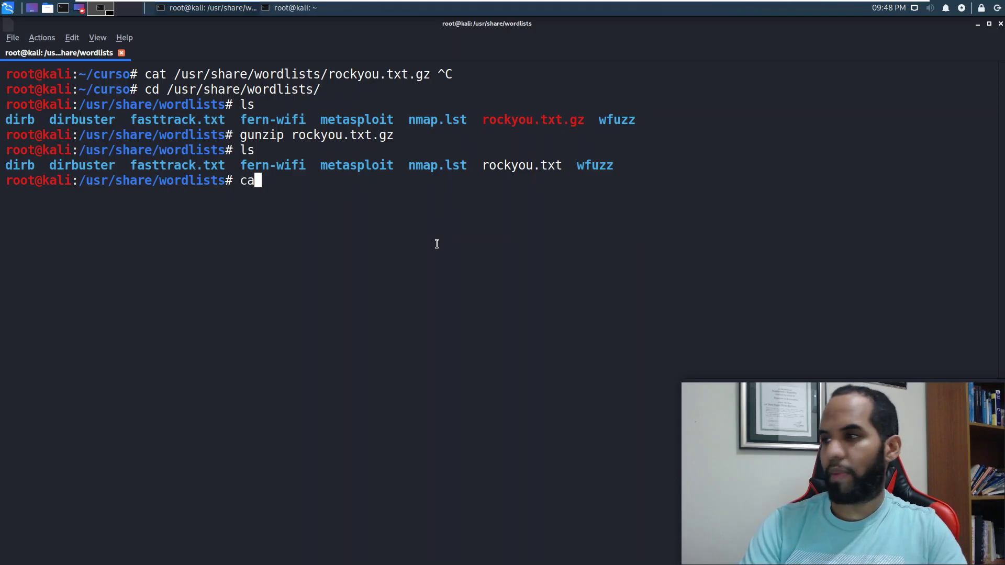
# Step: Search rockyou.txt for 'plaintext' with cat piped to grep, then clear the command line
pyautogui.write('cat r')
pyautogui.press('Tab')
pyautogui.write('|grep plaintext')
pyautogui.press('Return')
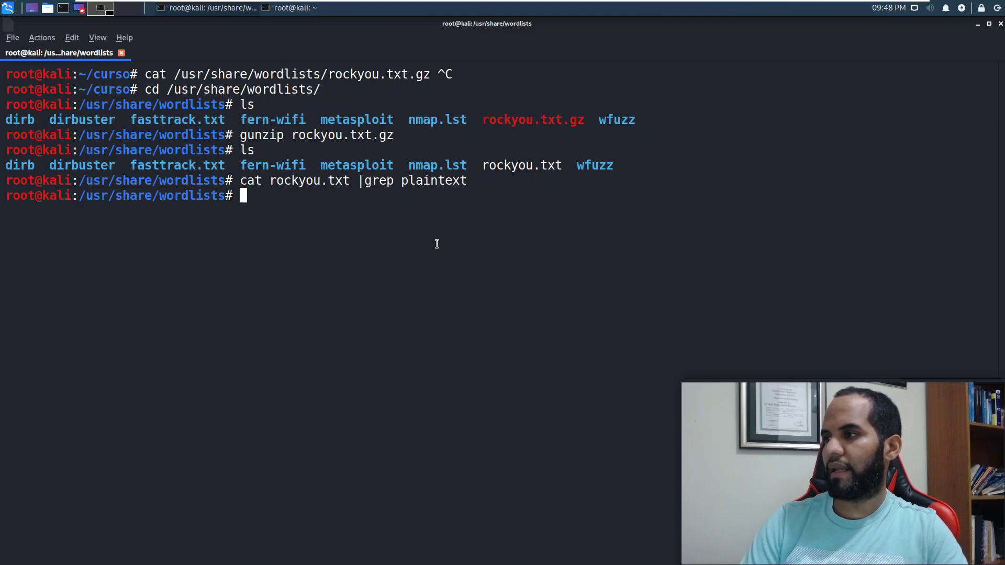
pyautogui.press('Up')
pyautogui.hotkey('ctrl', 'u')
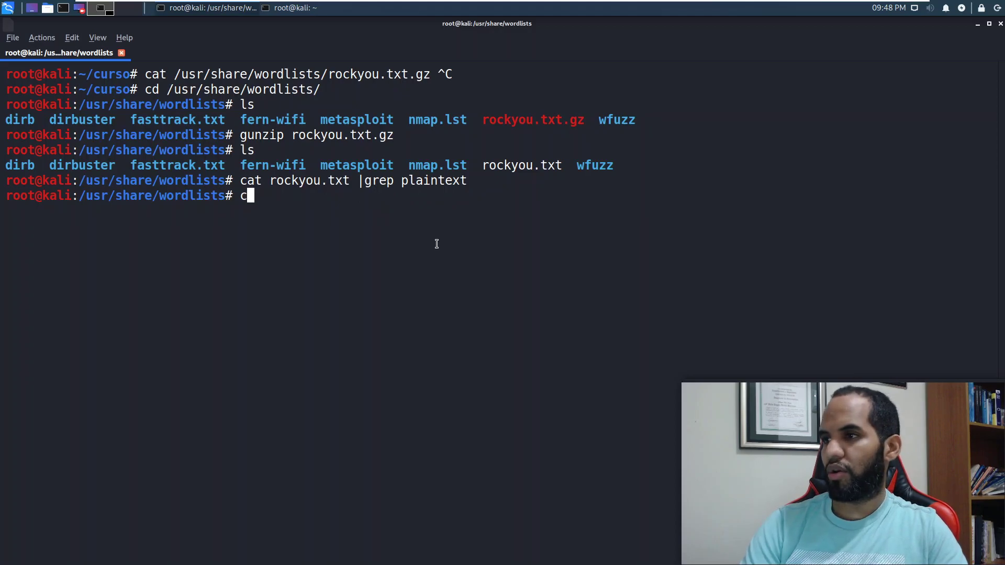
# Step: Move into the dirbuster wordlist folder and list its files
pyautogui.write('cd ')
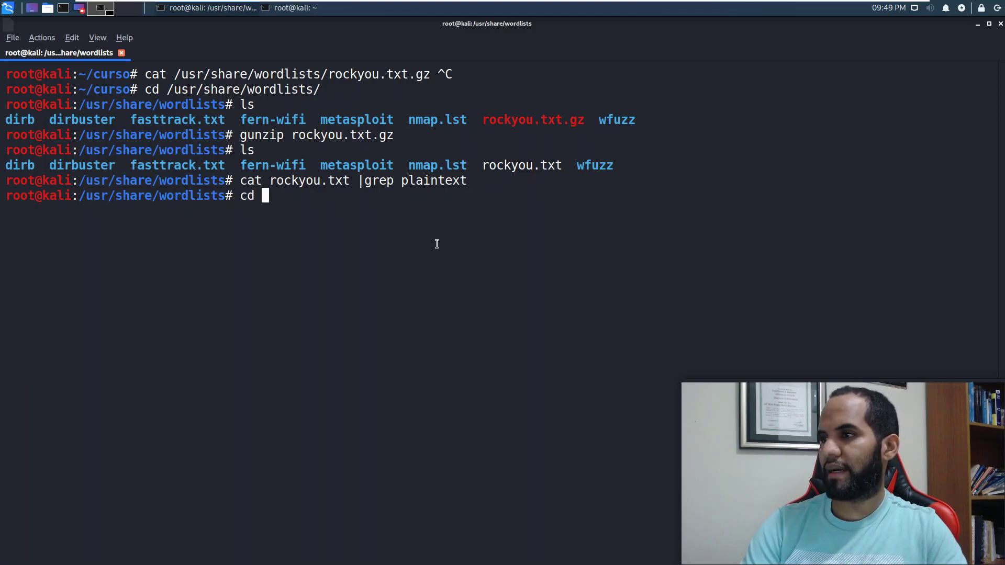
pyautogui.write('di')
pyautogui.press('Tab')
pyautogui.write('uster')
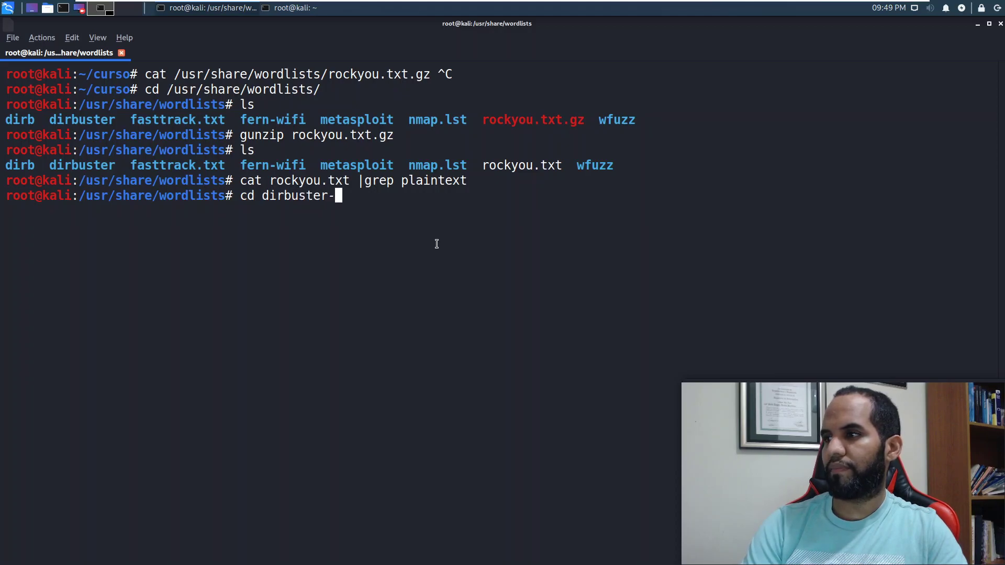
pyautogui.press('Return')
pyautogui.write('c')
pyautogui.press('BackSpace')
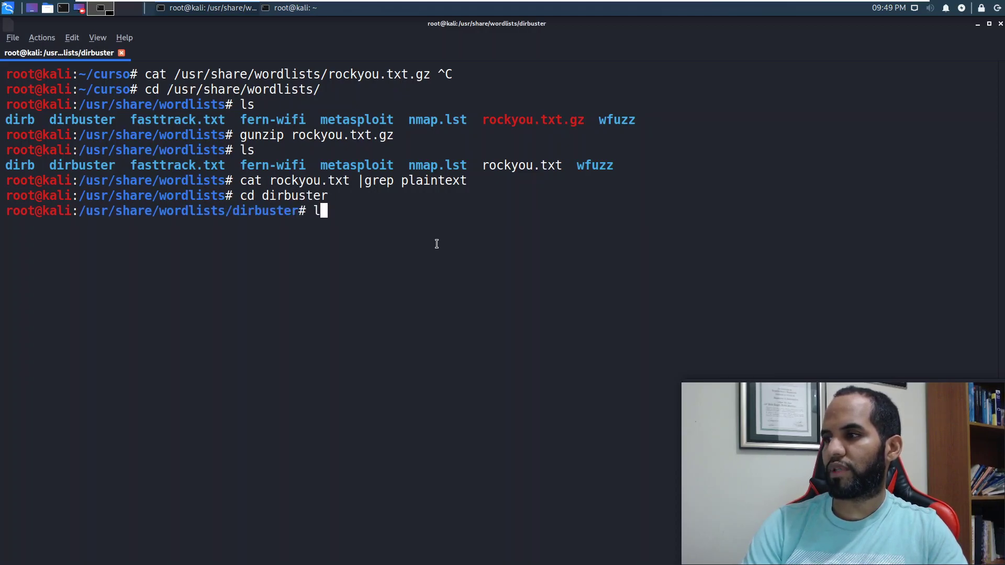
pyautogui.write('ls')
pyautogui.press('Return')
# Step: Grep all dirbuster wordlists for 'plaintext' with 'cat * |grep plaintext', then clear the screen
pyautogui.write('cat * |grep p')
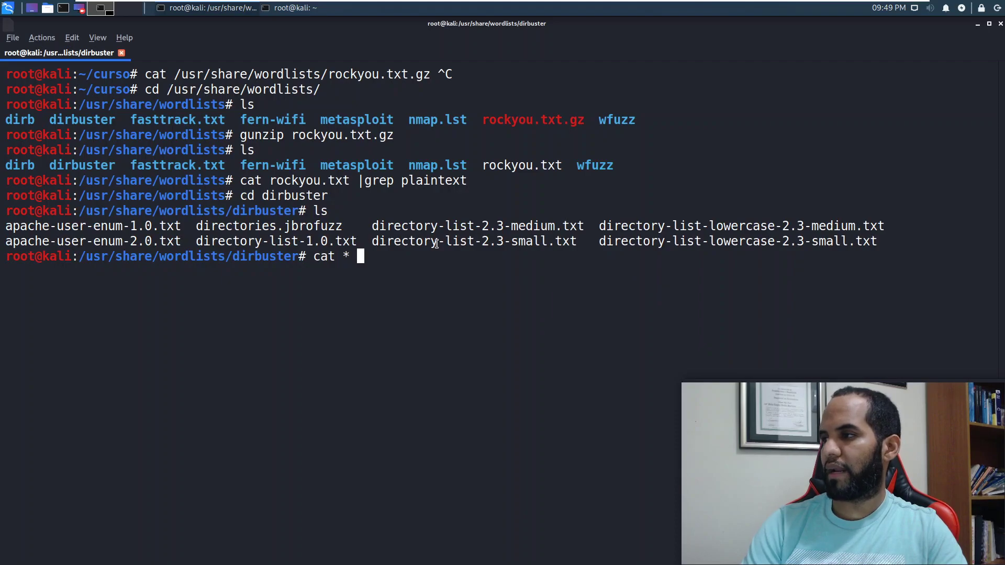
pyautogui.write('ntext')
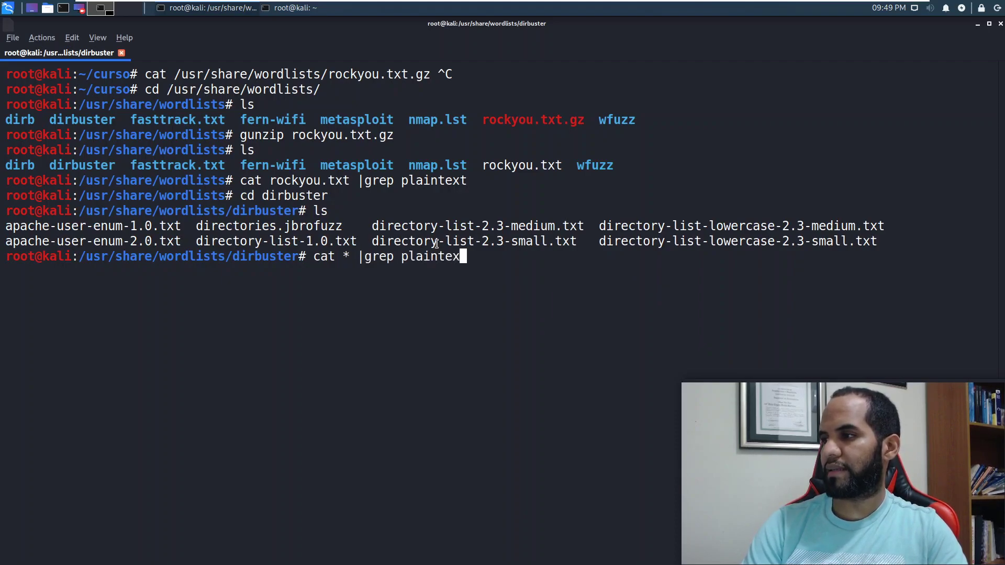
pyautogui.press('Return')
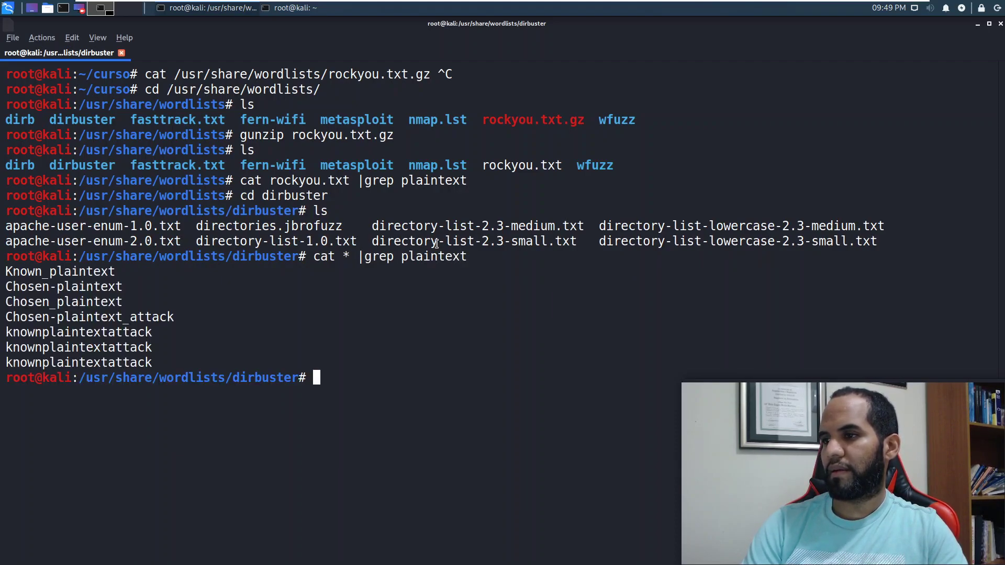
pyautogui.write('clear')
pyautogui.press('Return')
# Step: Change to the home directory and then into the curso folder
pyautogui.write('cd ')
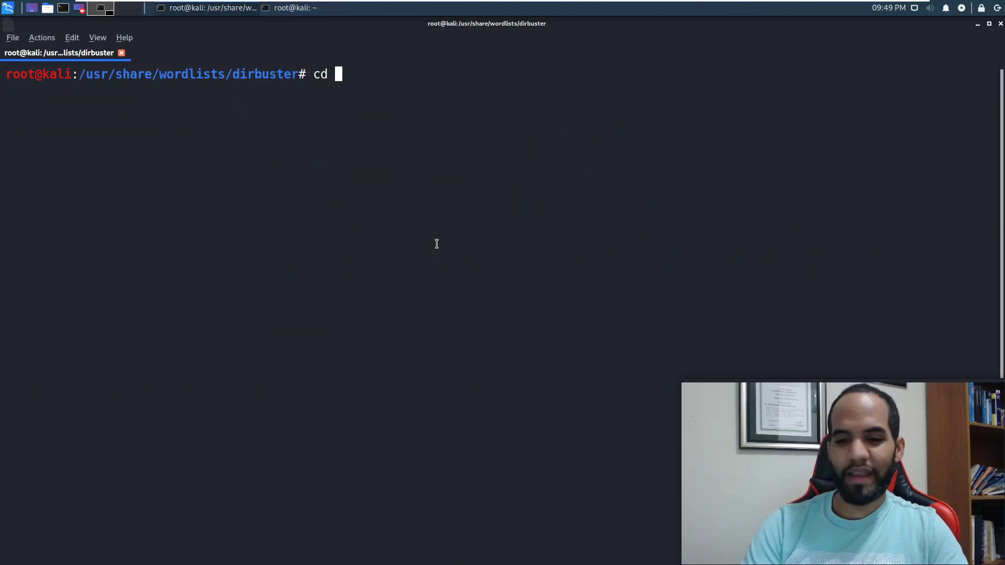
pyautogui.write('~/')
pyautogui.press('Return')
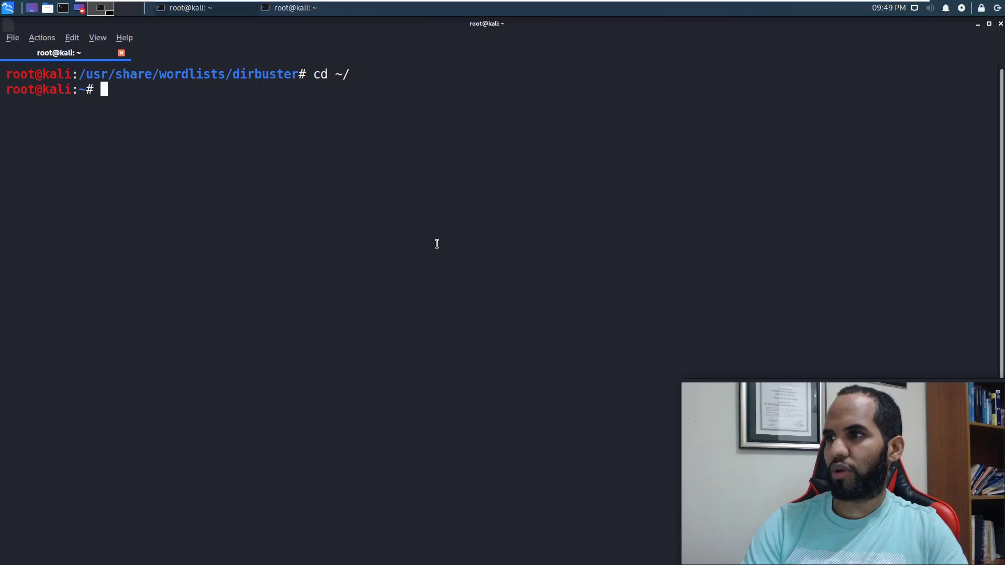
pyautogui.write('cd curso/')
pyautogui.press('Return')
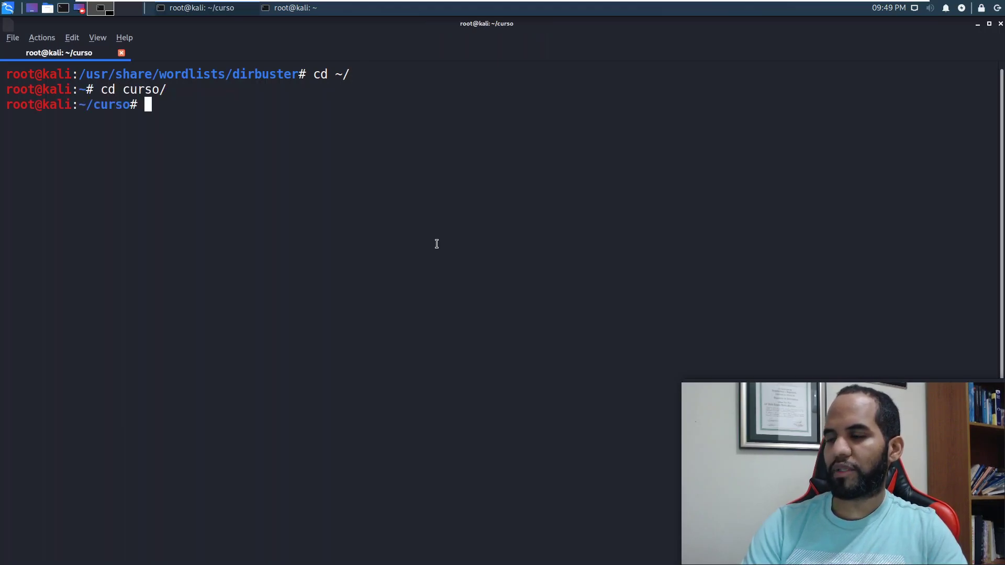
# Step: Run 'subl list.txt' to create list.txt in Sublime Text
pyautogui.write('echo p')
pyautogui.press('BackSpace')
pyautogui.press('BackSpace')
pyautogui.press('BackSpace')
pyautogui.press('BackSpace')
pyautogui.press('BackSpace')
pyautogui.press('BackSpace')
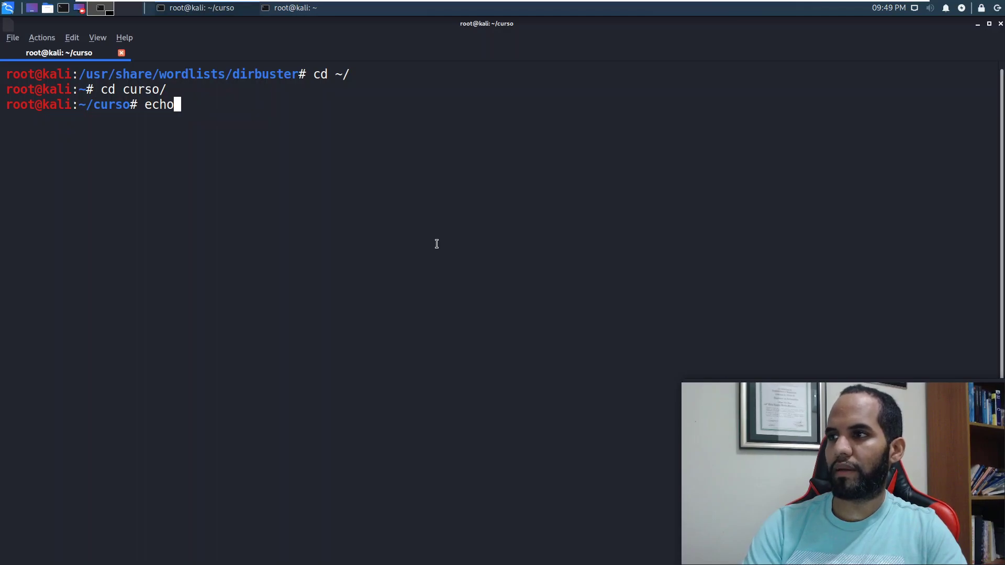
pyautogui.write('subl list.txt')
pyautogui.press('Return')
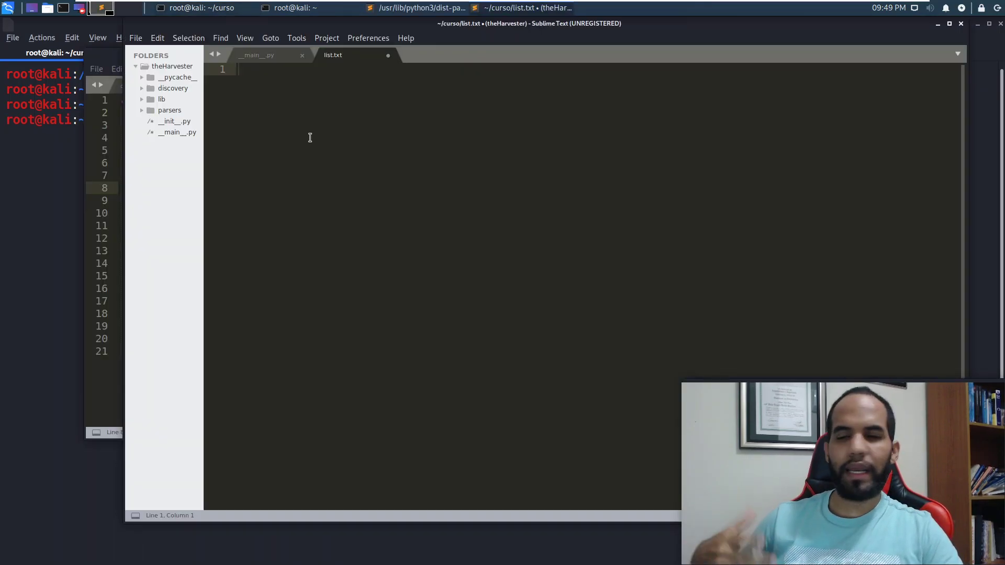
# Step: Enter 'plaintext' as the first line of list.txt, followed by a new line
pyautogui.write('plaintext')
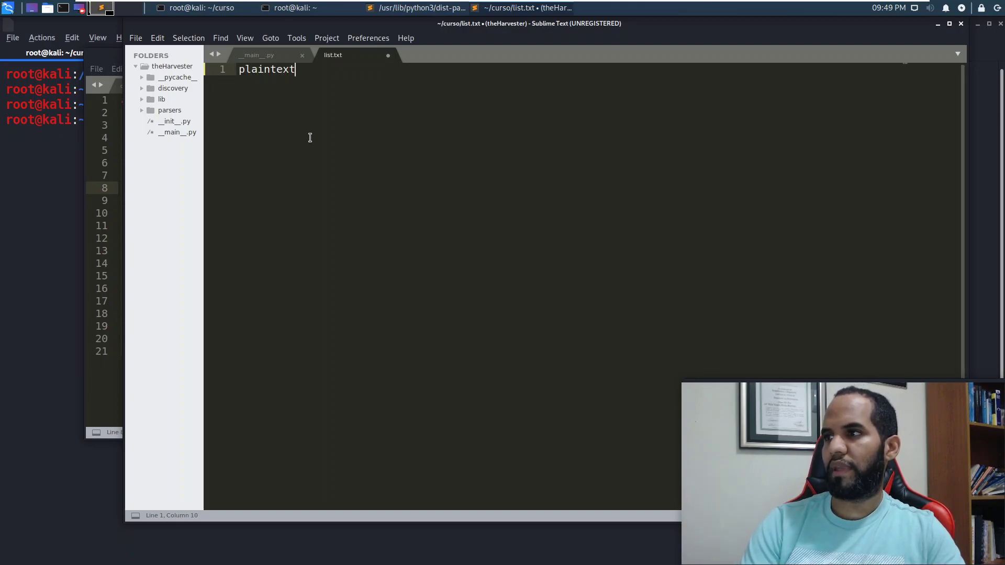
pyautogui.press('Return')
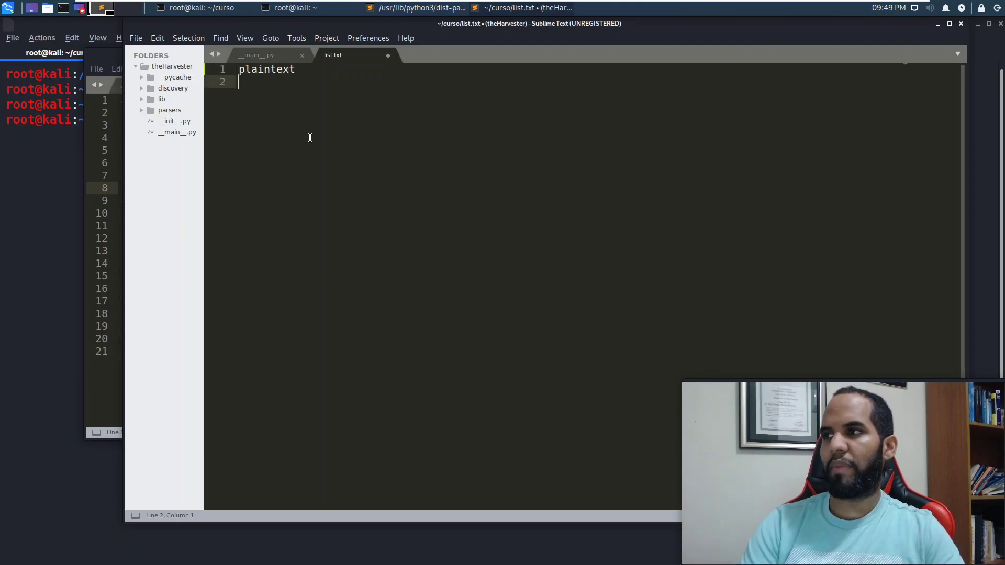